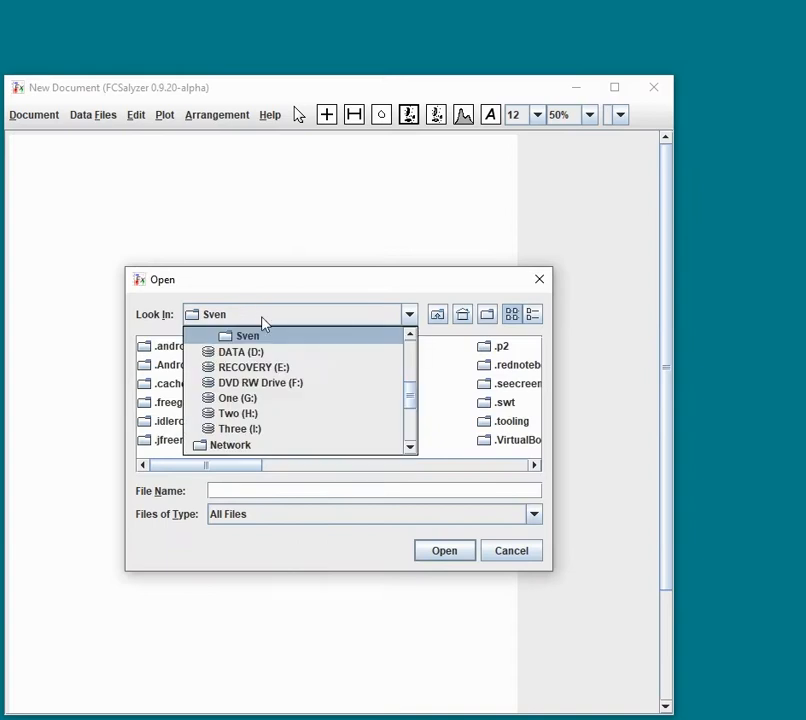
Load the data file 02 Jul 2008.001 from the Calibur folder on the Desktop into the dot plot.
{"action": "left_click_drag", "start_coordinate": [412, 396], "coordinate": [407, 360]}
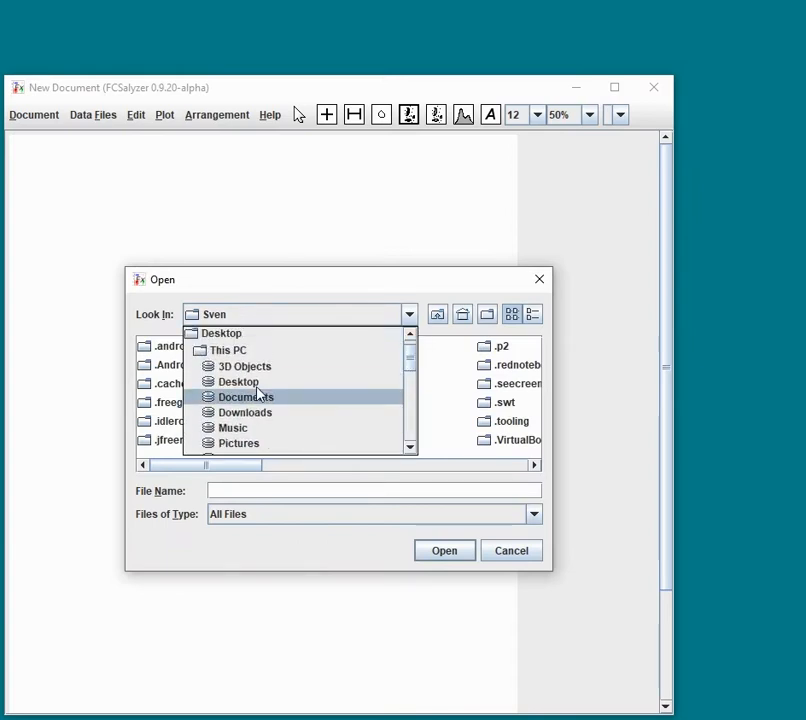
{"action": "left_click", "coordinate": [252, 383]}
{"action": "double_click", "coordinate": [163, 366]}
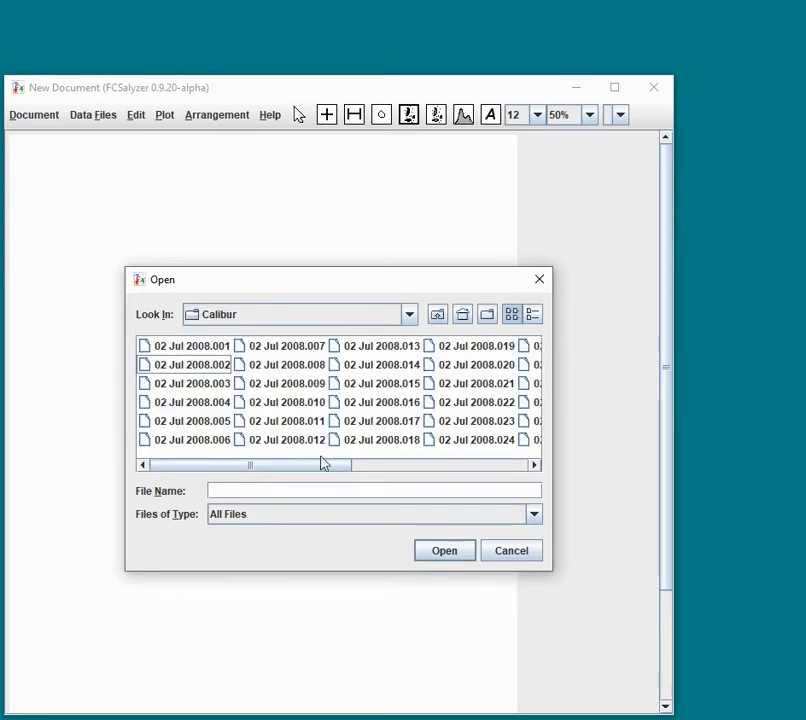
{"action": "left_click", "coordinate": [213, 349]}
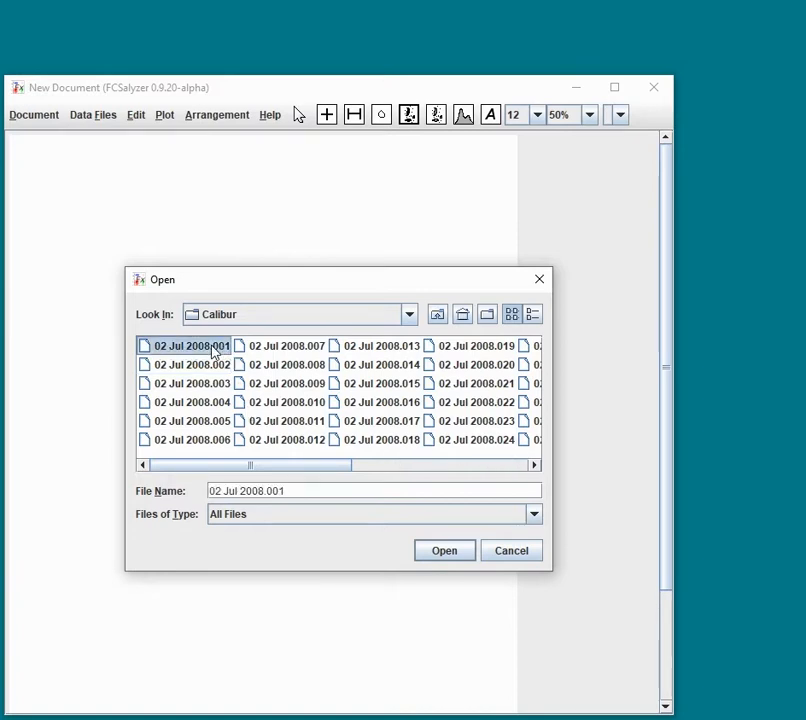
{"action": "left_click", "coordinate": [428, 552]}
Add a colour density plot beside the dot plot and a wide histogram below them, both from 02 Jul 2008.001.
{"action": "left_click_drag", "start_coordinate": [239, 149], "coordinate": [441, 346]}
{"action": "left_click", "coordinate": [446, 560]}
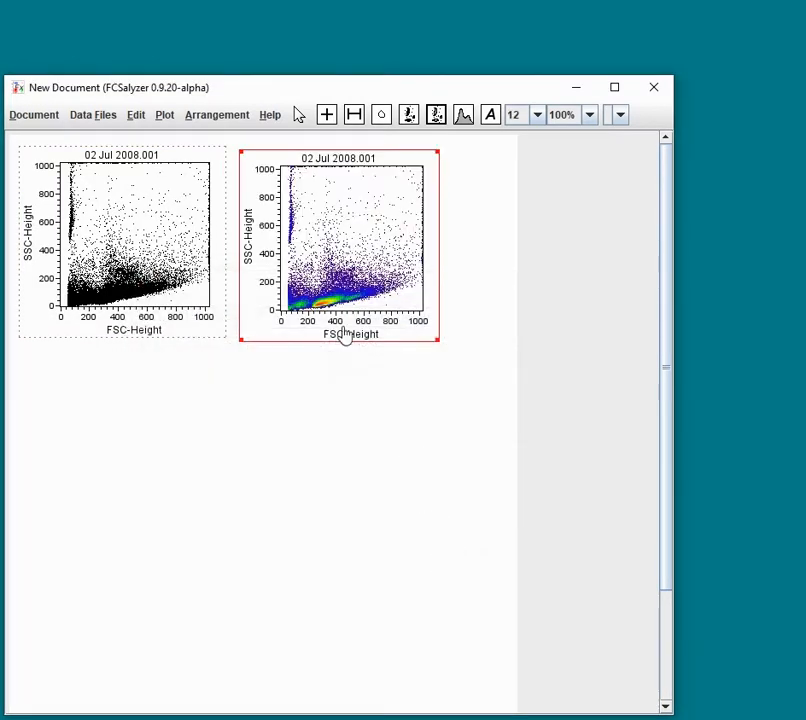
{"action": "left_click", "coordinate": [460, 118]}
{"action": "left_click_drag", "start_coordinate": [26, 364], "coordinate": [297, 489]}
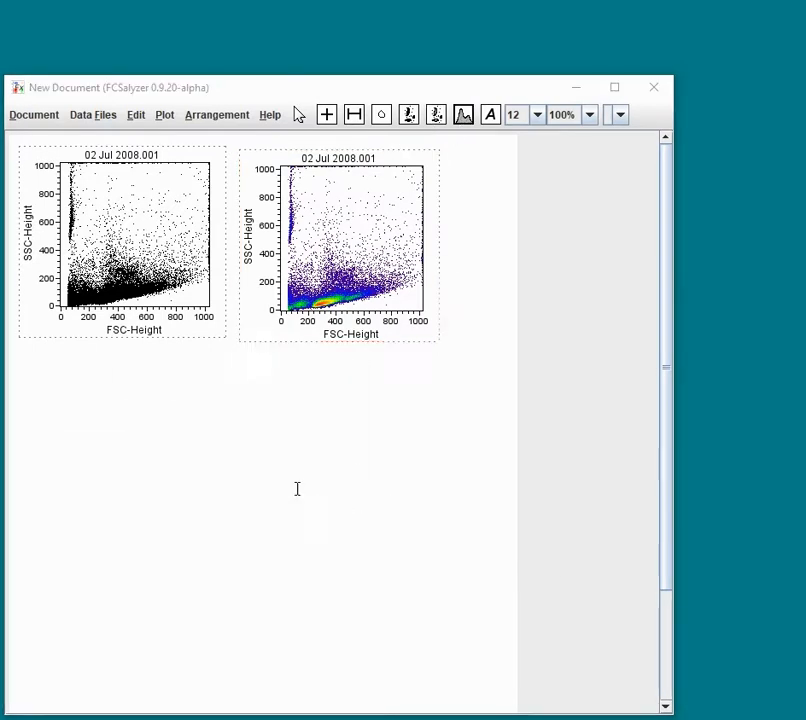
{"action": "left_click", "coordinate": [442, 549]}
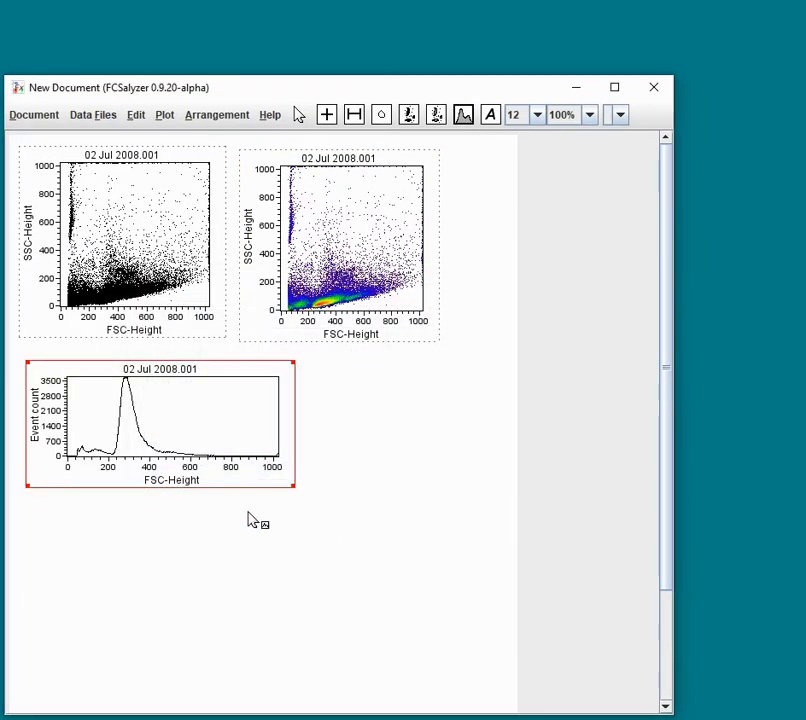
Change the histogram's x-axis parameter to FL4-H.
{"action": "left_click", "coordinate": [189, 491]}
{"action": "scroll", "coordinate": [232, 540], "scroll_direction": "down", "scroll_amount": 1}
{"action": "left_click", "coordinate": [189, 548]}
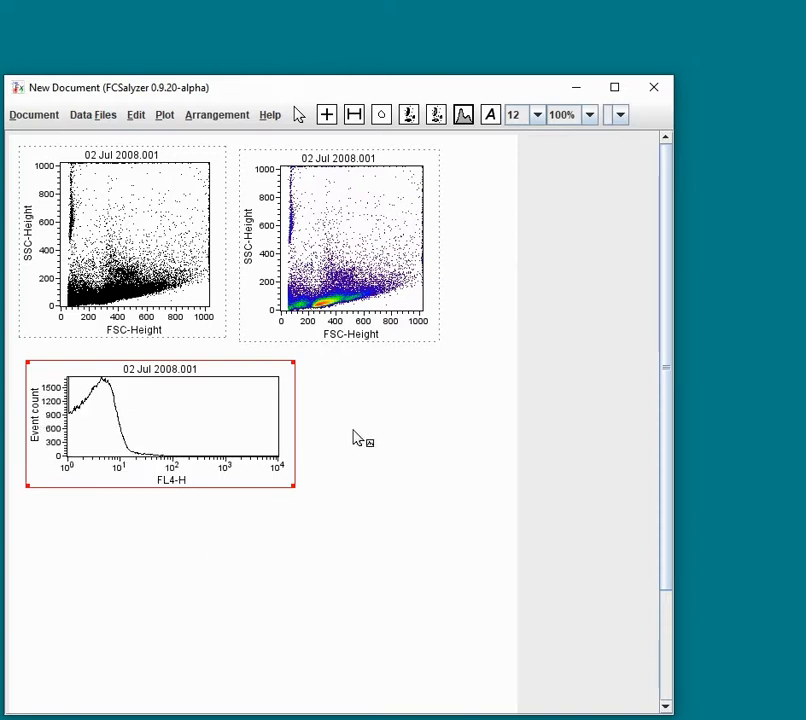
Draw a range marker on the histogram from about 150 to 3300 on FL4-H and add a statistics table for the plot.
{"action": "left_click", "coordinate": [354, 115]}
{"action": "mouse_move", "coordinate": [181, 430]}
{"action": "left_mouse_down"}
{"action": "mouse_move", "coordinate": [272, 432]}
{"action": "mouse_move", "coordinate": [254, 428]}
{"action": "left_mouse_up"}
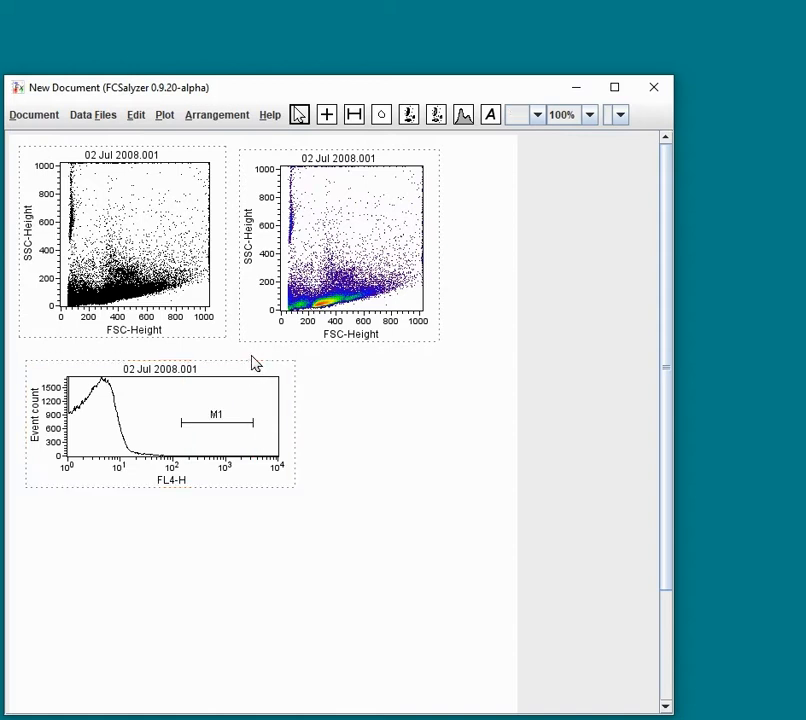
{"action": "left_click", "coordinate": [176, 115]}
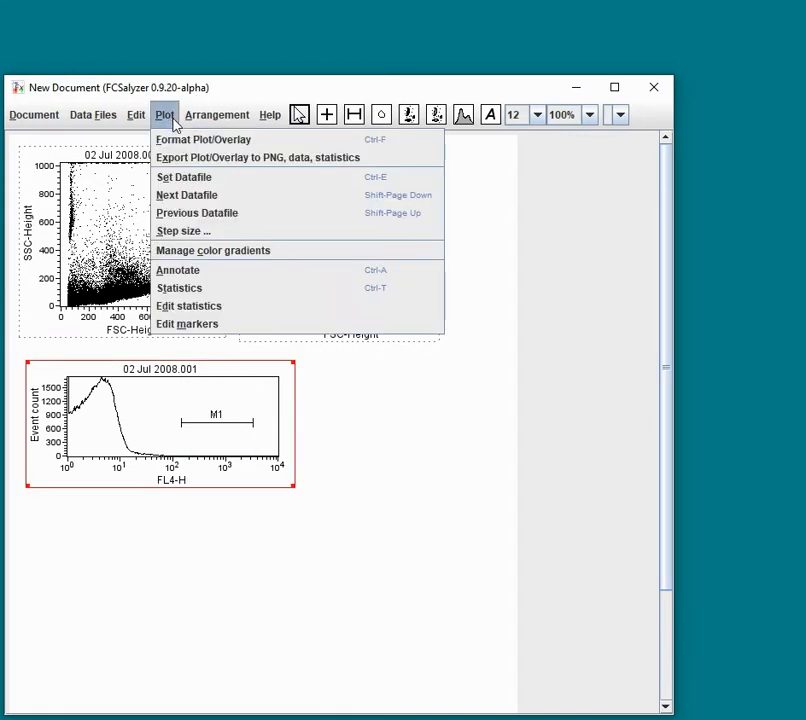
{"action": "left_click", "coordinate": [209, 289]}
{"action": "left_click", "coordinate": [200, 416]}
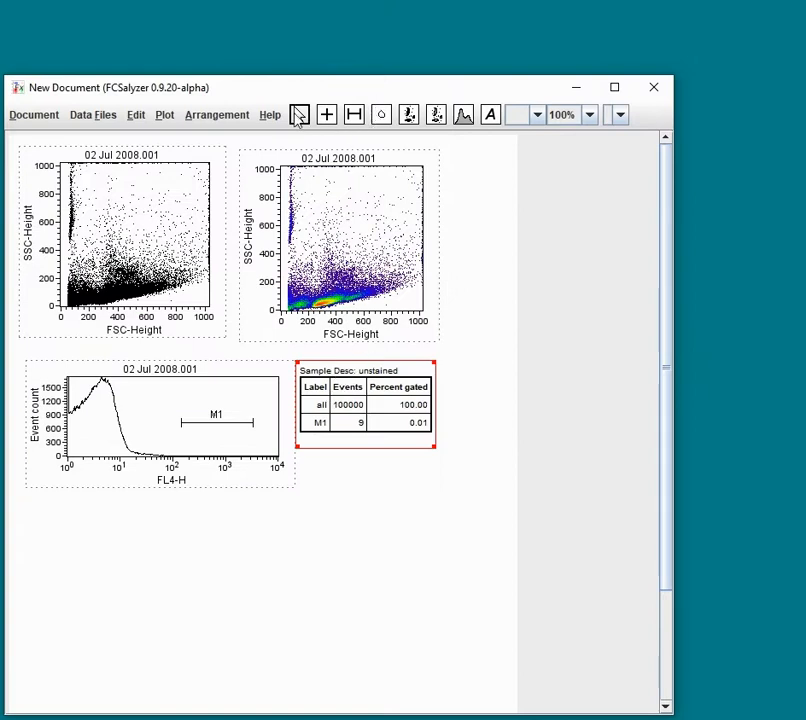
Configure the dot plot's export with PNG at 150 DPI, data as used for statistics calculations, SVG and statistics.
{"action": "left_click", "coordinate": [182, 202]}
{"action": "left_click", "coordinate": [165, 116]}
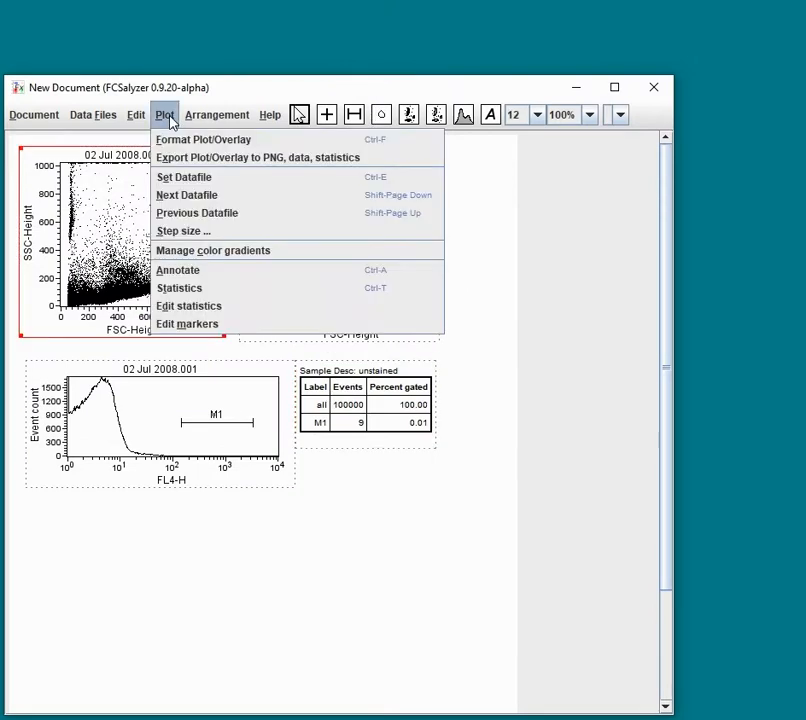
{"action": "left_click", "coordinate": [257, 163]}
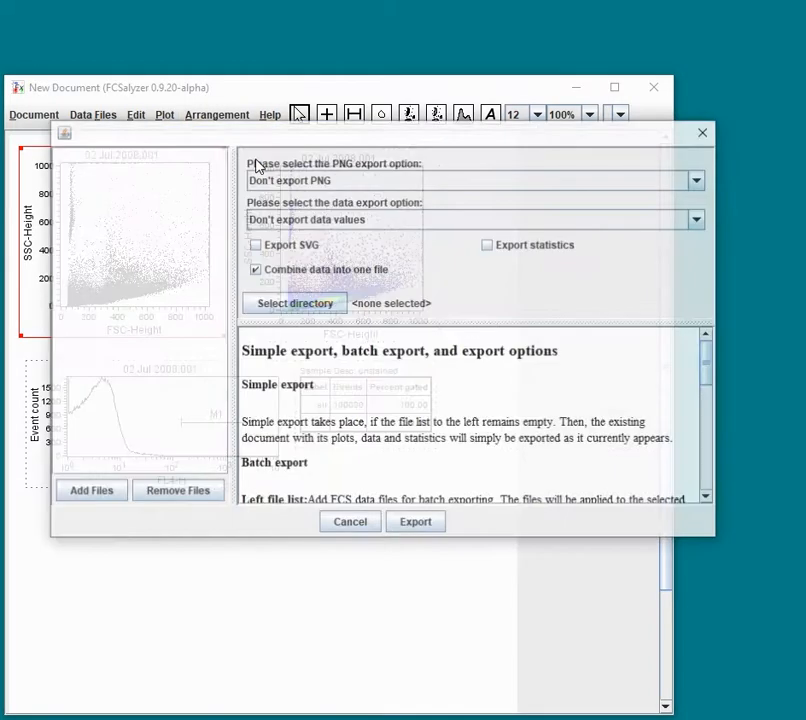
{"action": "left_click", "coordinate": [324, 181]}
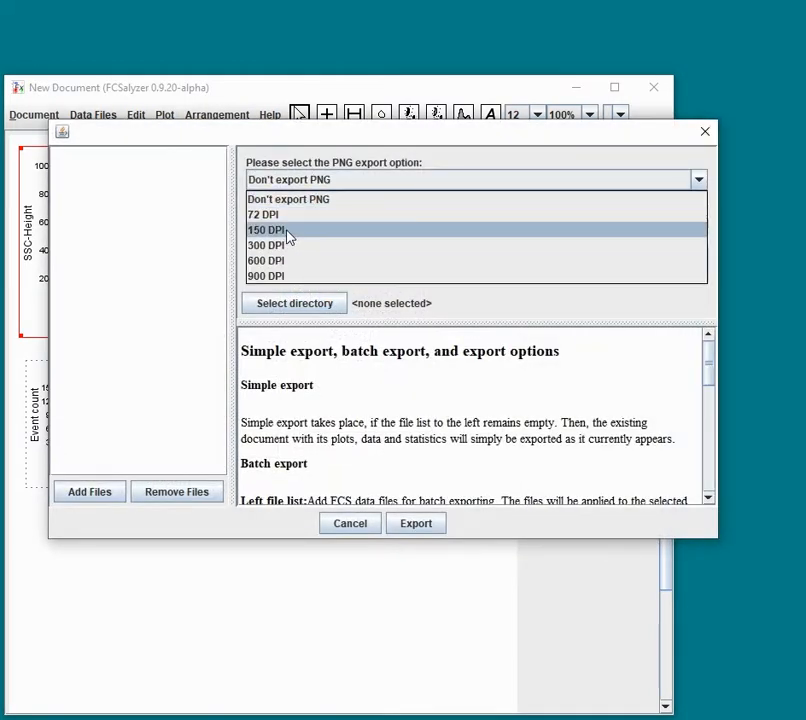
{"action": "left_click", "coordinate": [288, 233]}
{"action": "left_click", "coordinate": [315, 226]}
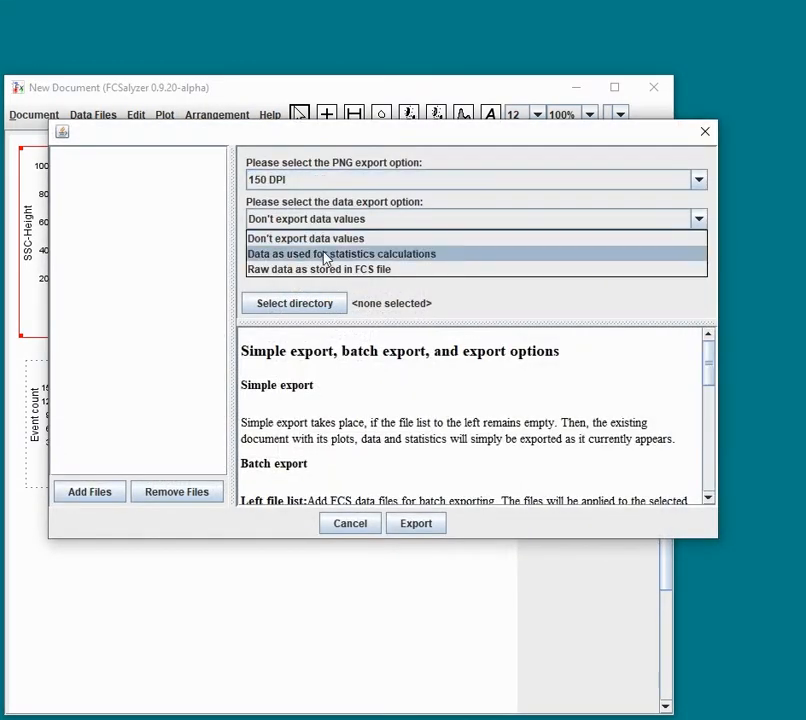
{"action": "left_click", "coordinate": [290, 253]}
{"action": "left_click", "coordinate": [285, 250]}
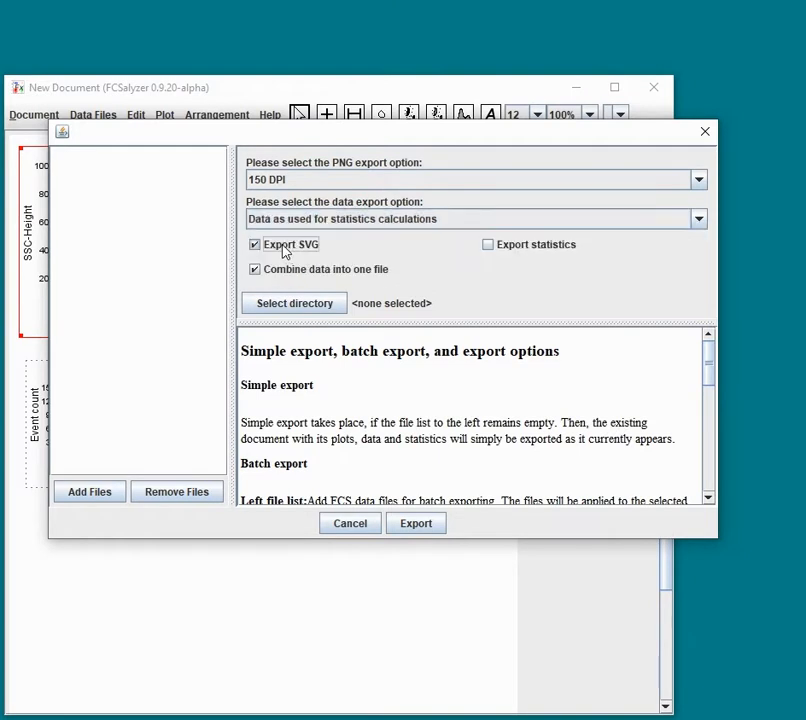
{"action": "left_click", "coordinate": [515, 245]}
Choose the batch folder on the Desktop as the export directory and run the export.
{"action": "left_click", "coordinate": [305, 309]}
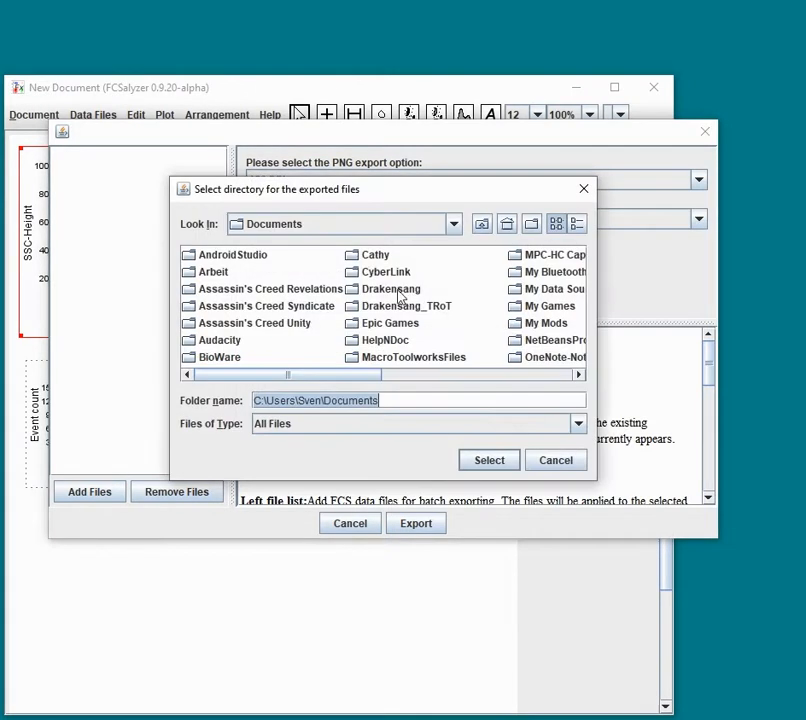
{"action": "left_click", "coordinate": [344, 228]}
{"action": "scroll", "coordinate": [455, 311], "scroll_direction": "up", "scroll_amount": 1}
{"action": "scroll", "coordinate": [452, 288], "scroll_direction": "up", "scroll_amount": 3}
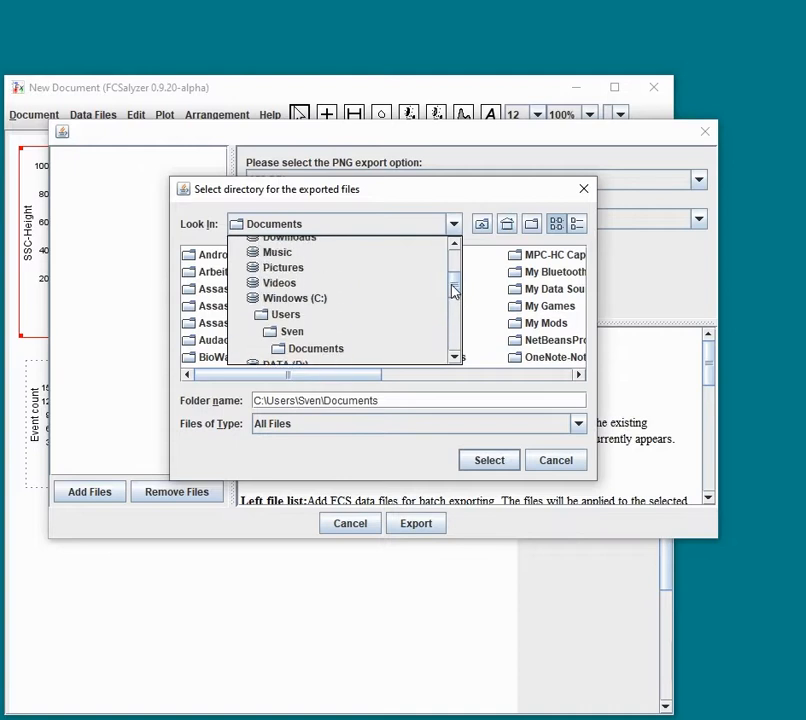
{"action": "left_click", "coordinate": [289, 261]}
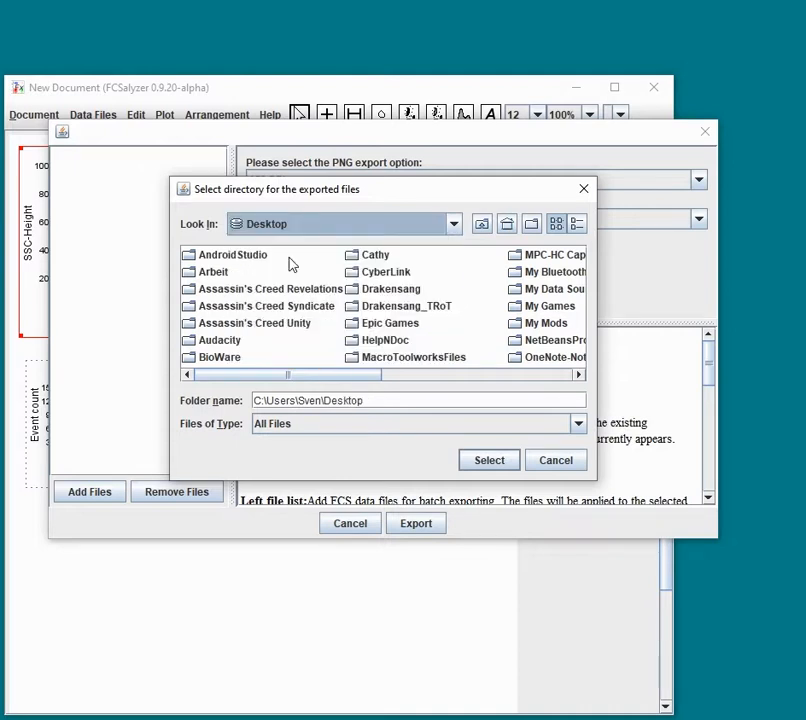
{"action": "double_click", "coordinate": [211, 255]}
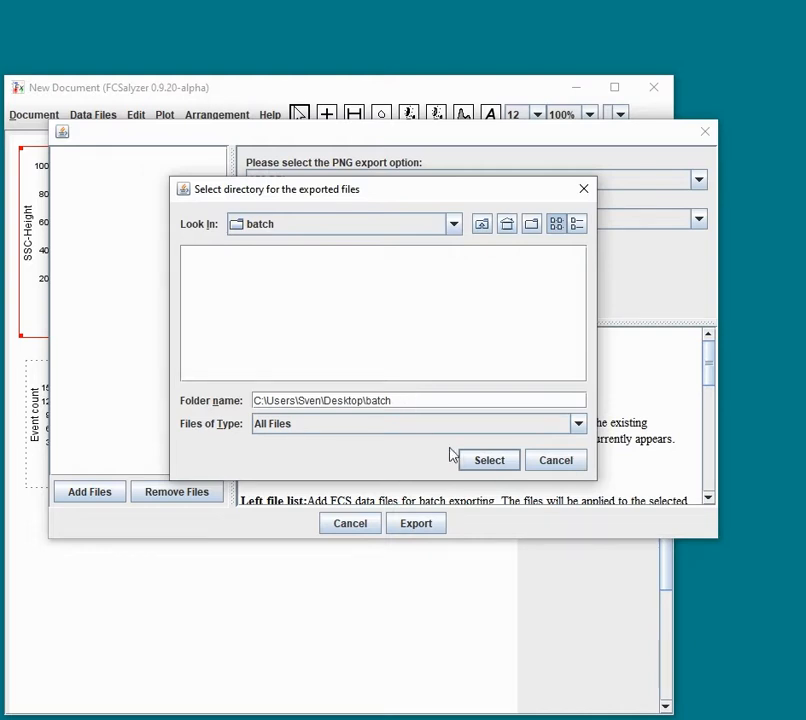
{"action": "left_click", "coordinate": [489, 461]}
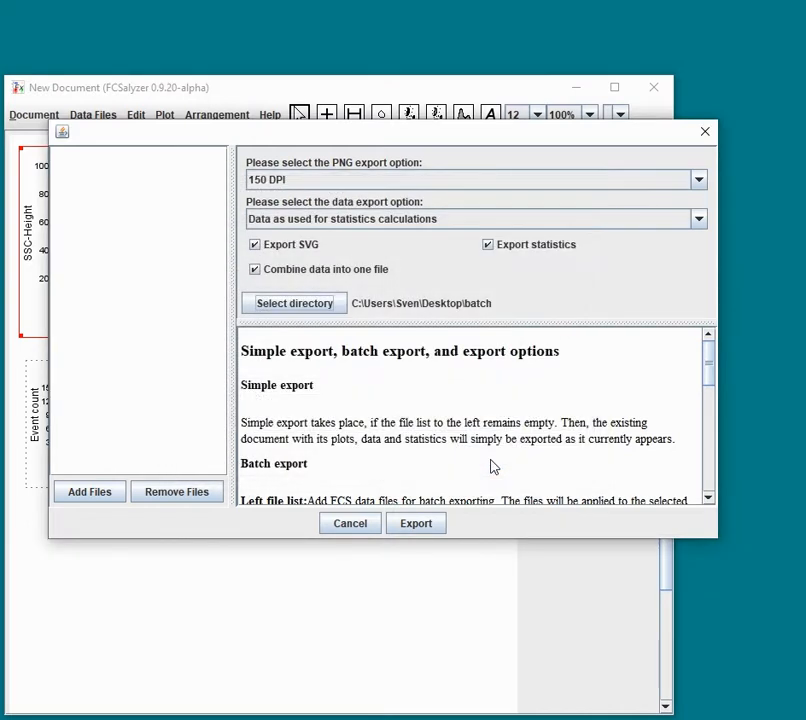
{"action": "left_click", "coordinate": [417, 523]}
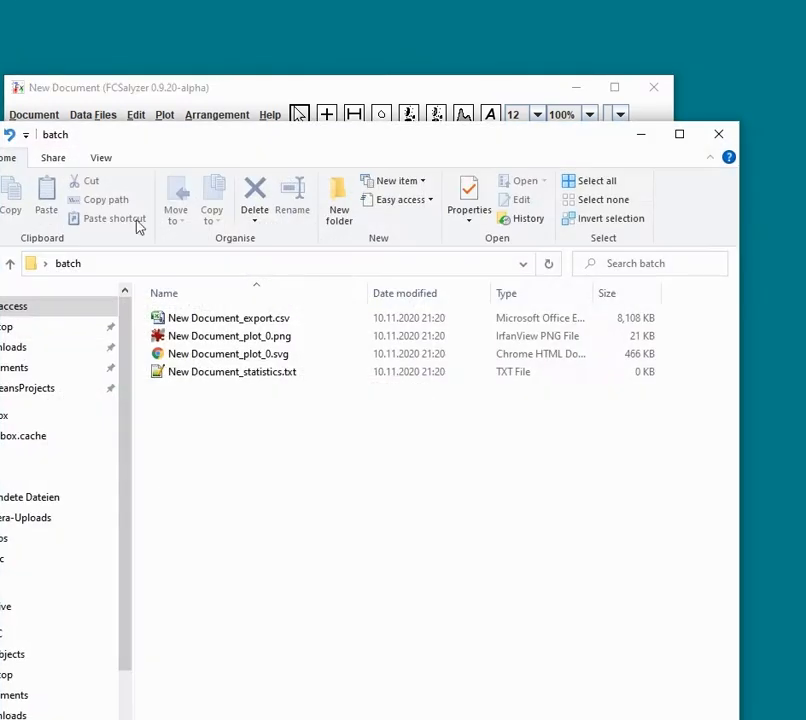
Inspect the exported image New Document_plot_0.png from the batch folder, comparing it with the original dot plot, and close it.
{"action": "left_click_drag", "start_coordinate": [279, 150], "coordinate": [253, 386]}
{"action": "double_click", "coordinate": [208, 572]}
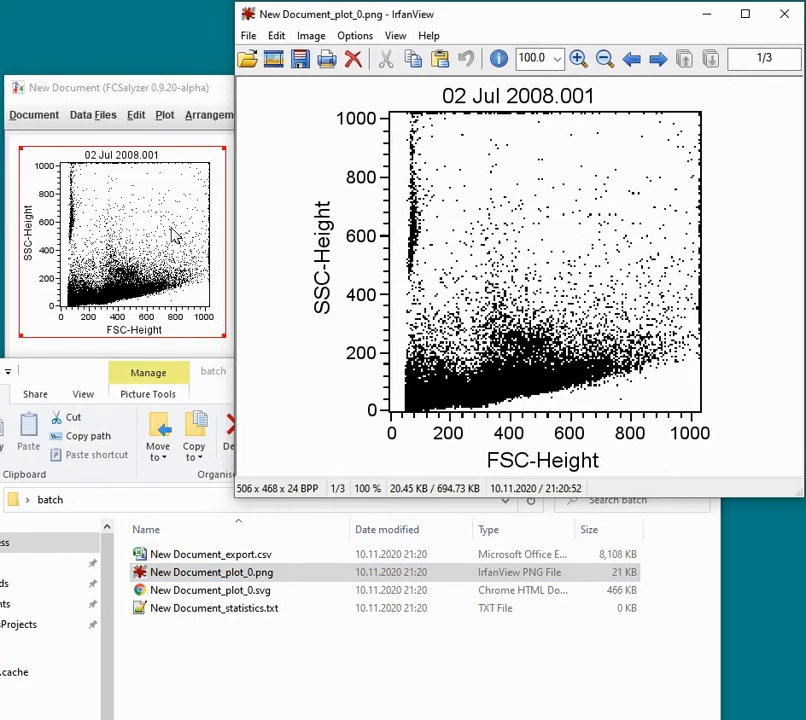
{"action": "left_click", "coordinate": [785, 14]}
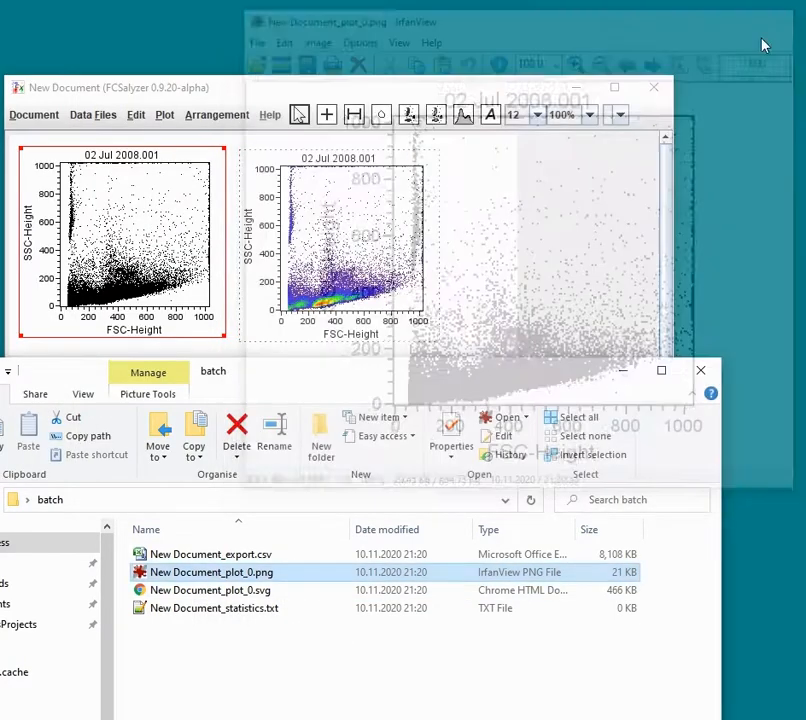
Check the exported New Document_plot_0.svg and New Document_statistics.txt files, closing each after viewing.
{"action": "double_click", "coordinate": [226, 592]}
{"action": "left_click_drag", "start_coordinate": [412, 22], "coordinate": [584, 148]}
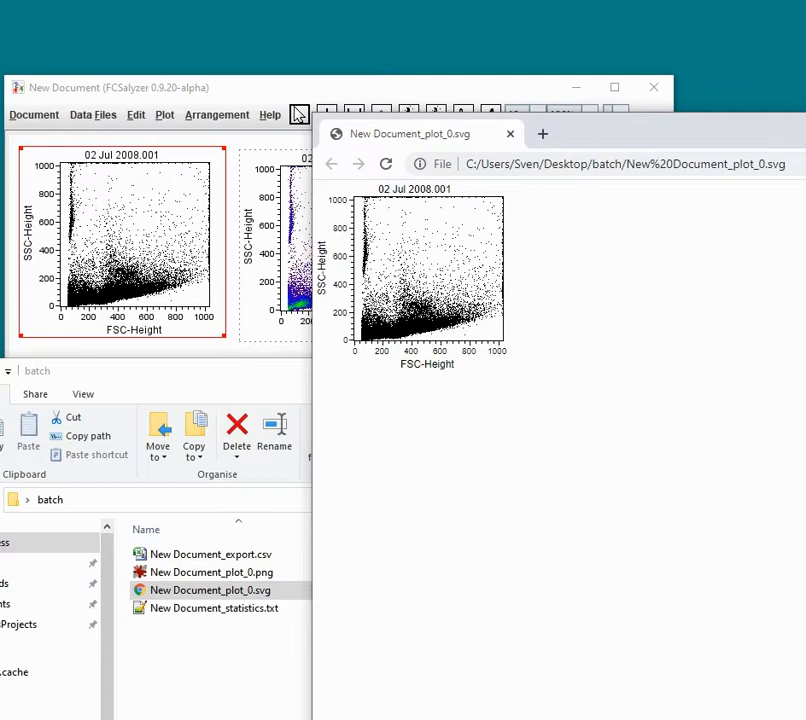
{"action": "key", "text": "ctrl+w"}
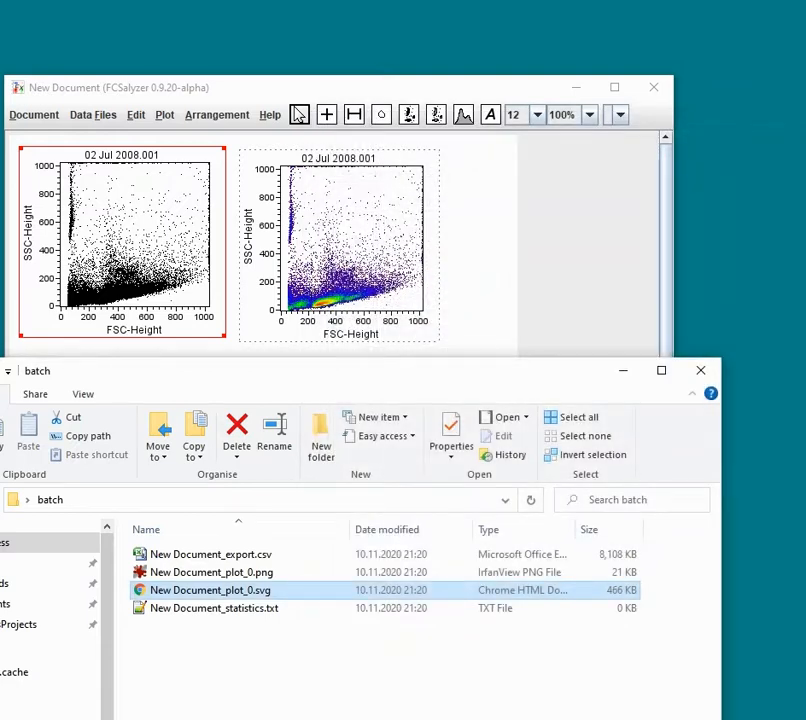
{"action": "double_click", "coordinate": [209, 610]}
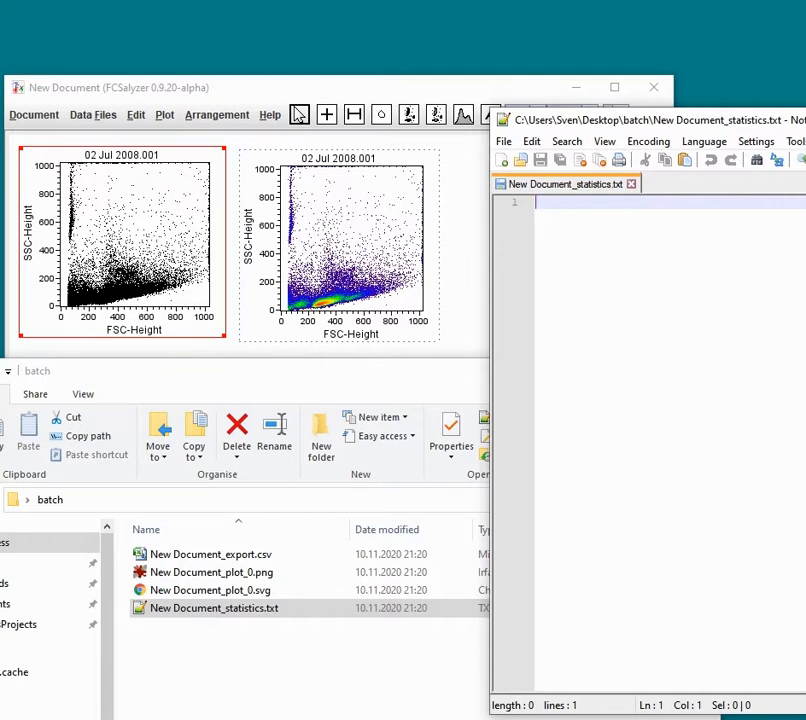
{"action": "key", "text": "alt+F4"}
Open New Document_export.csv in Excel and split column A into separate columns using only the comma delimiter.
{"action": "left_click", "coordinate": [243, 562]}
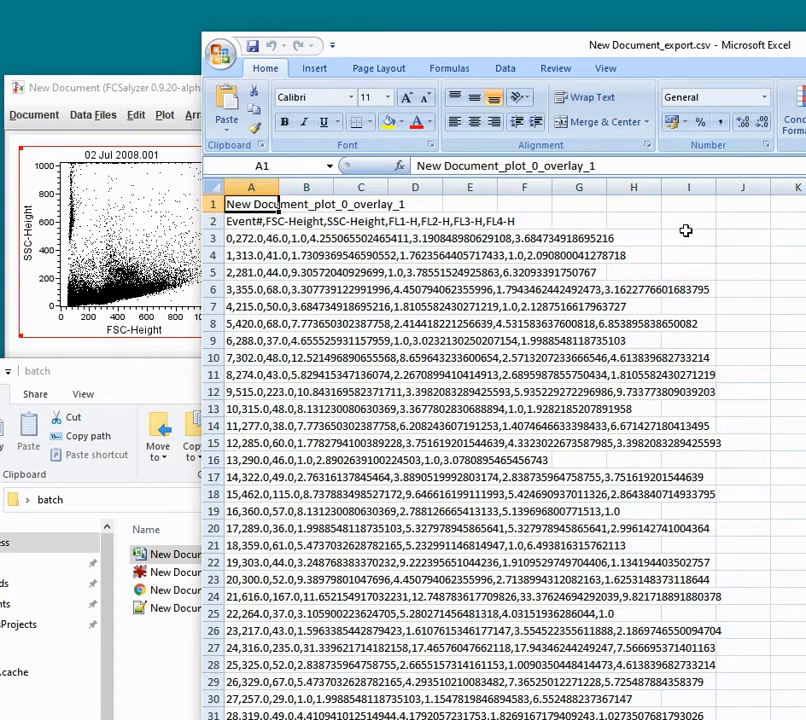
{"action": "left_click", "coordinate": [247, 187]}
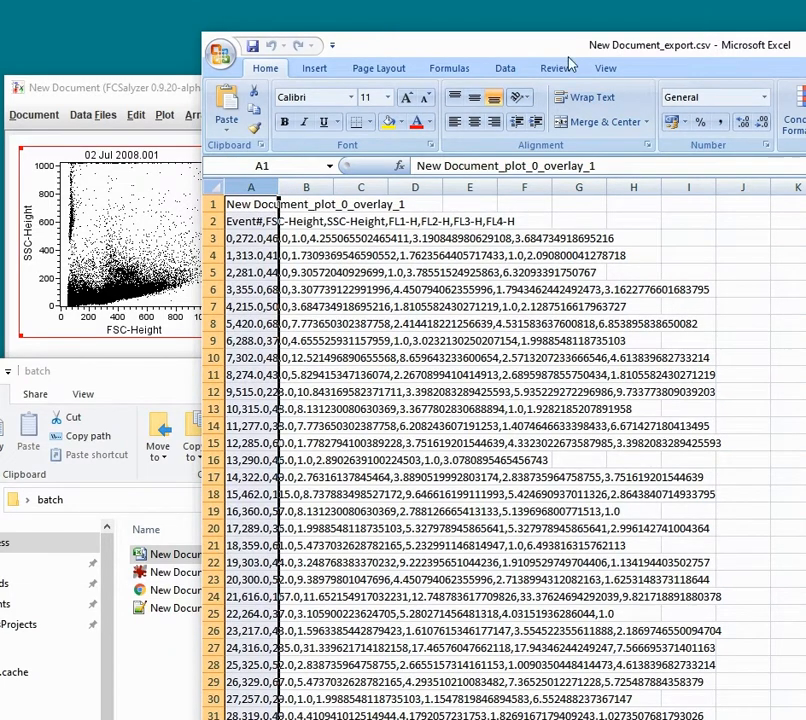
{"action": "left_click", "coordinate": [505, 67]}
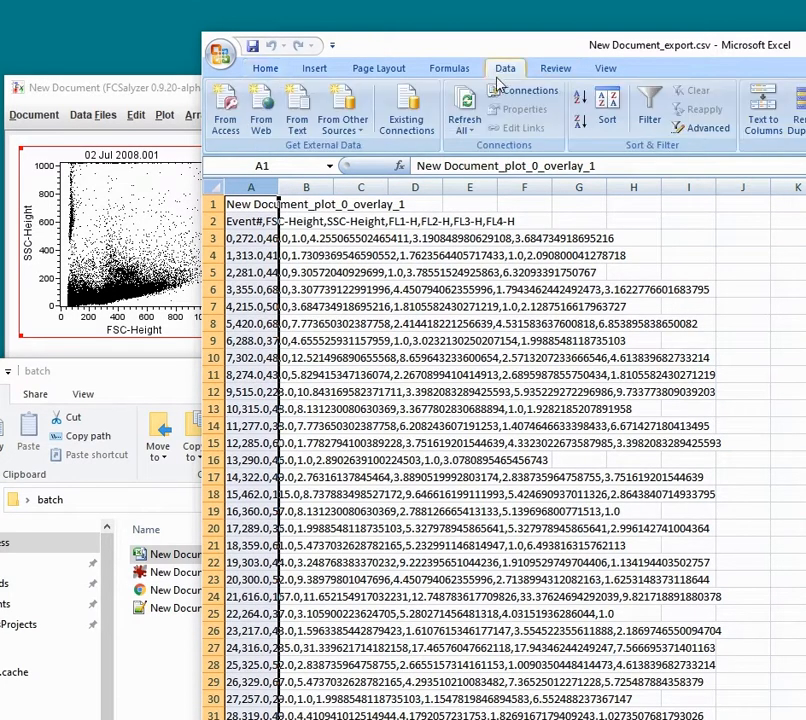
{"action": "left_click", "coordinate": [770, 117]}
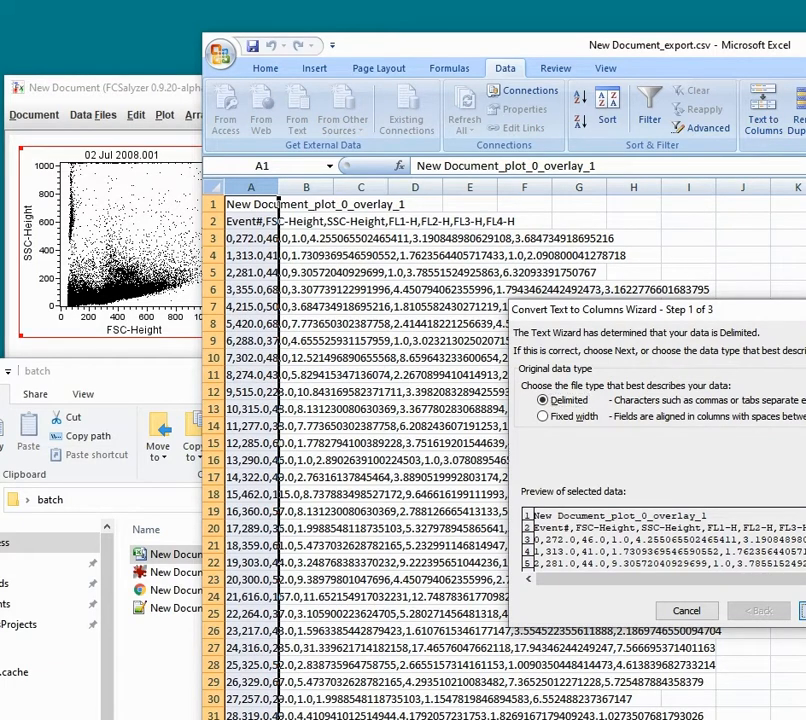
{"action": "left_click", "coordinate": [804, 611]}
{"action": "left_click", "coordinate": [548, 420]}
{"action": "left_click", "coordinate": [542, 383]}
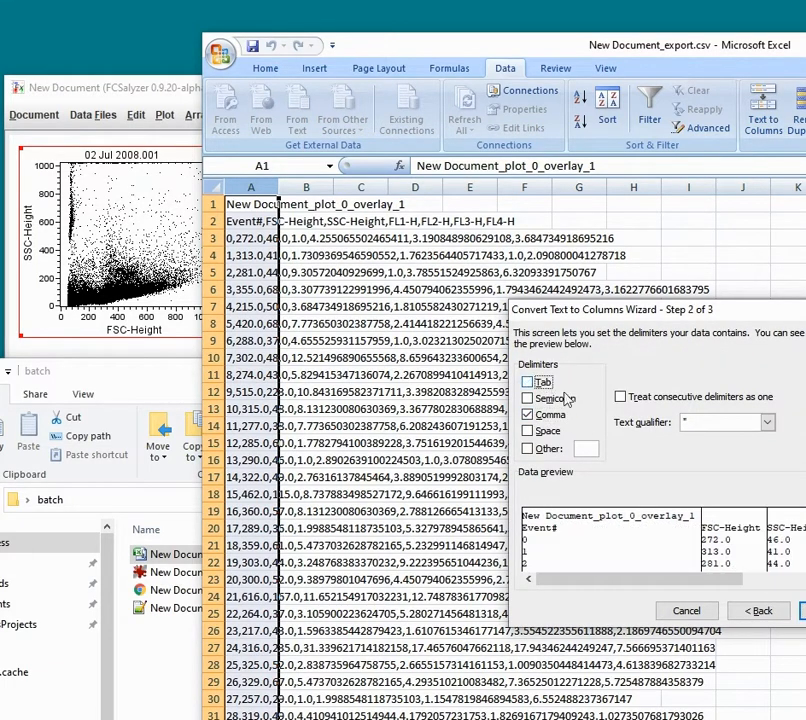
{"action": "left_click", "coordinate": [804, 611]}
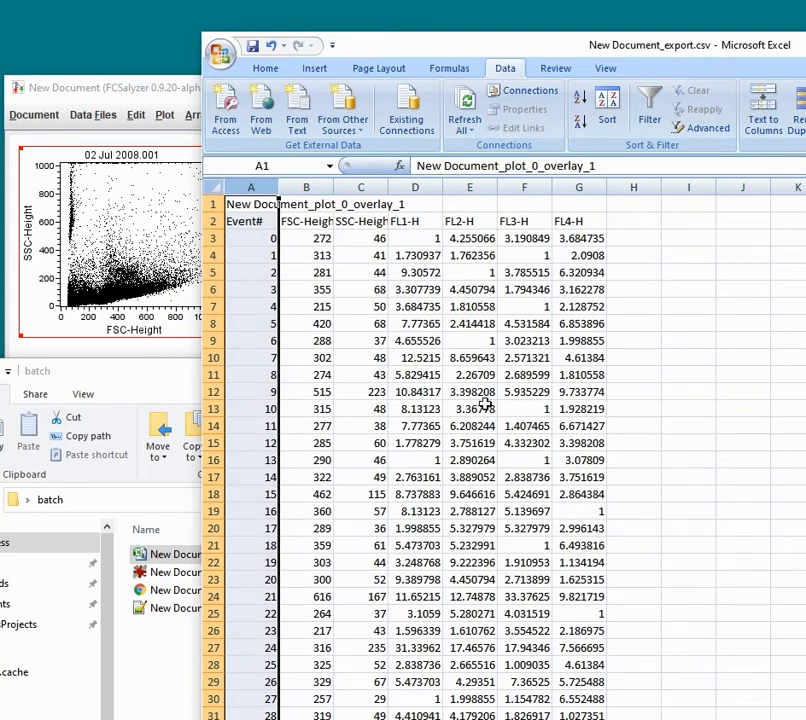
Examine the exported parameter headers from Event# to FL4-H in row 2 and the first FL4-H values.
{"action": "left_click", "coordinate": [256, 226]}
{"action": "left_click", "coordinate": [362, 223]}
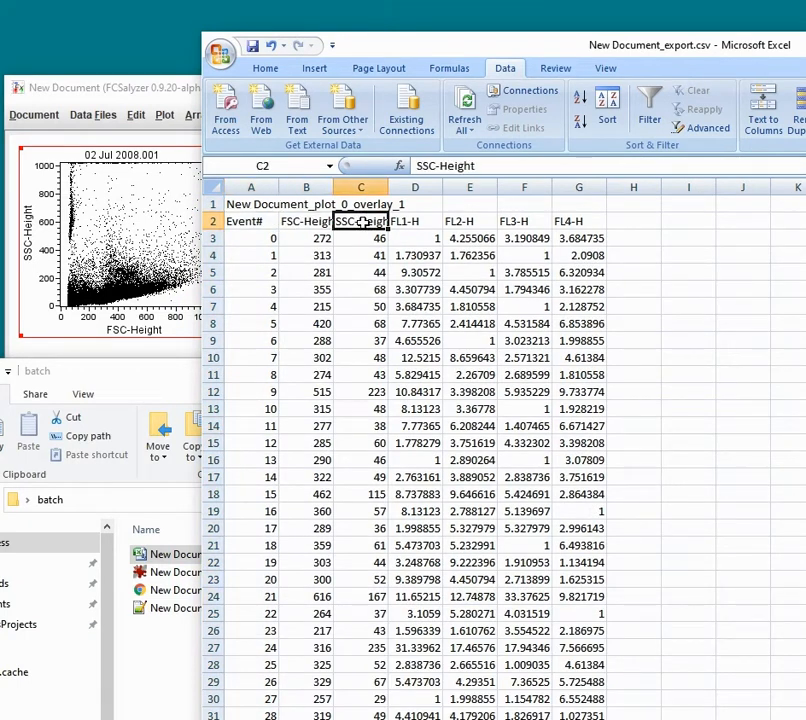
{"action": "left_click", "coordinate": [433, 221]}
{"action": "left_click", "coordinate": [462, 221]}
{"action": "left_click", "coordinate": [522, 221]}
{"action": "left_click", "coordinate": [567, 222]}
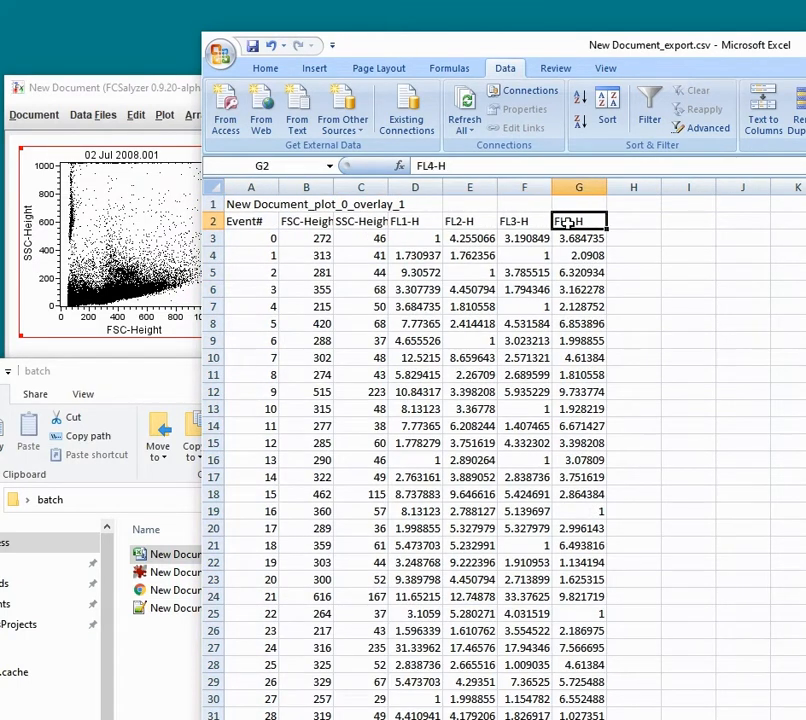
{"action": "left_click_drag", "start_coordinate": [580, 240], "coordinate": [583, 289]}
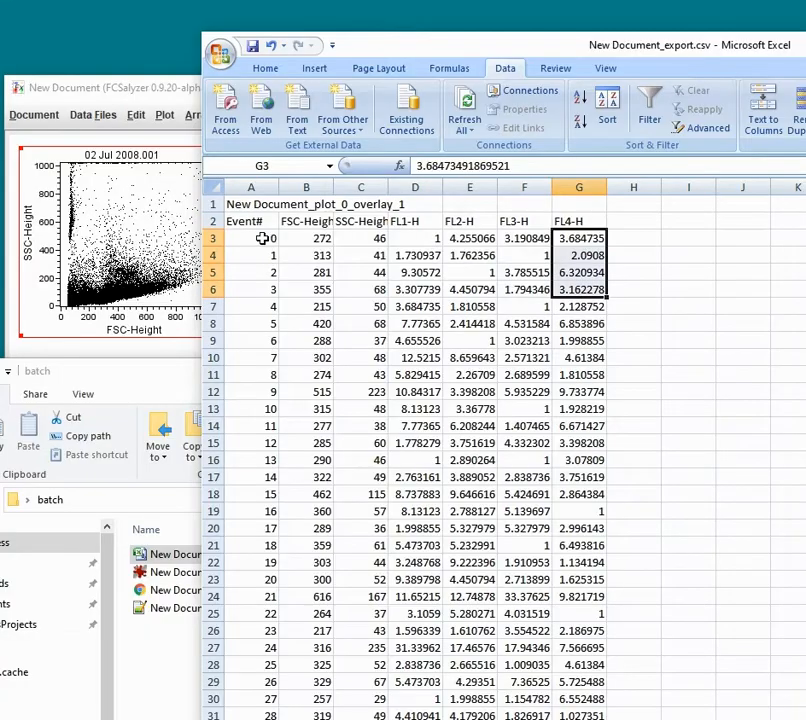
Check the event numbers in column A of the exported CSV from the first to the last row and close the spreadsheet.
{"action": "left_click", "coordinate": [262, 238]}
{"action": "scroll", "coordinate": [505, 450], "scroll_direction": "down", "scroll_amount": 20}
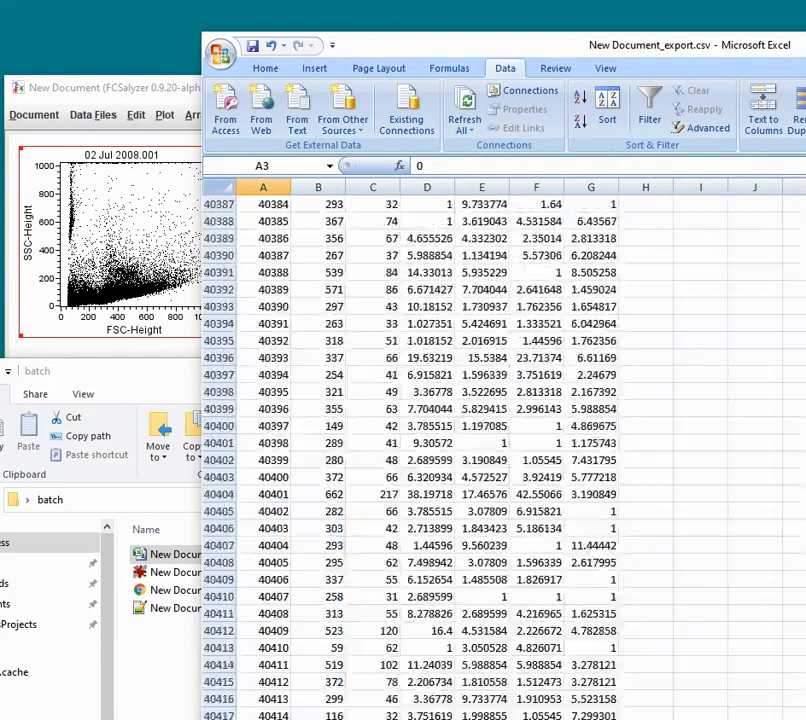
{"action": "scroll", "coordinate": [505, 450], "scroll_direction": "down", "scroll_amount": 20}
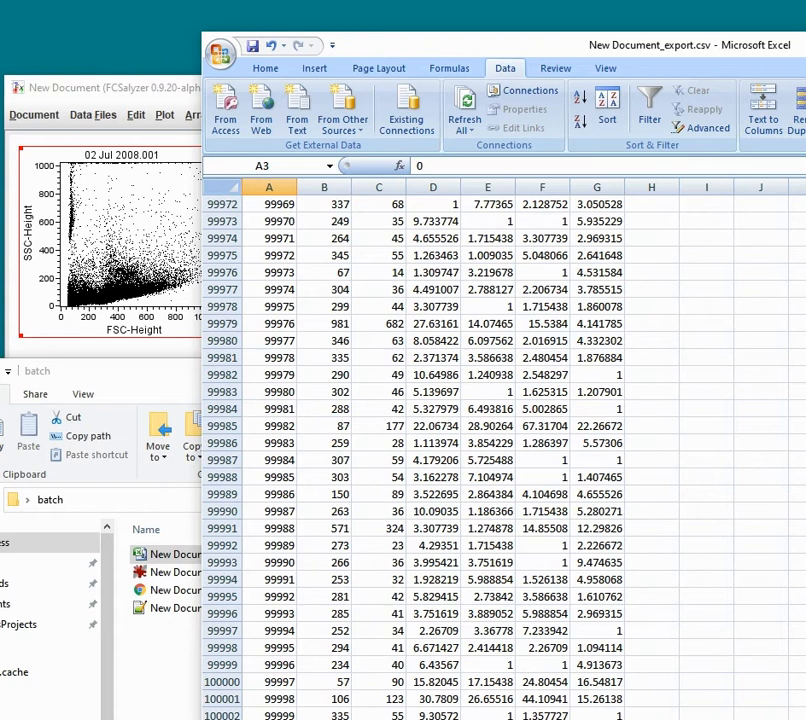
{"action": "left_click", "coordinate": [281, 716]}
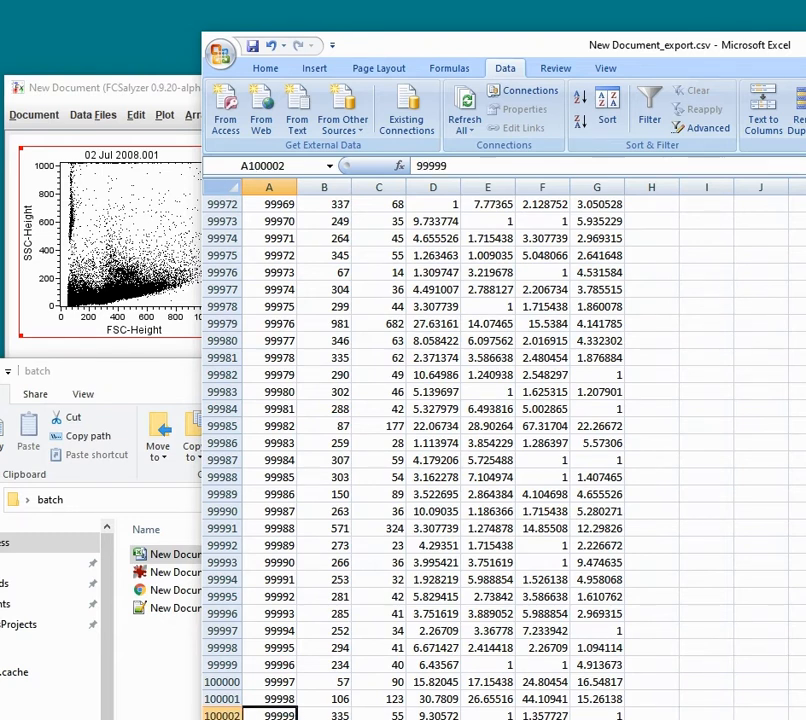
{"action": "key", "text": "alt+F4"}
{"action": "left_click", "coordinate": [707, 459]}
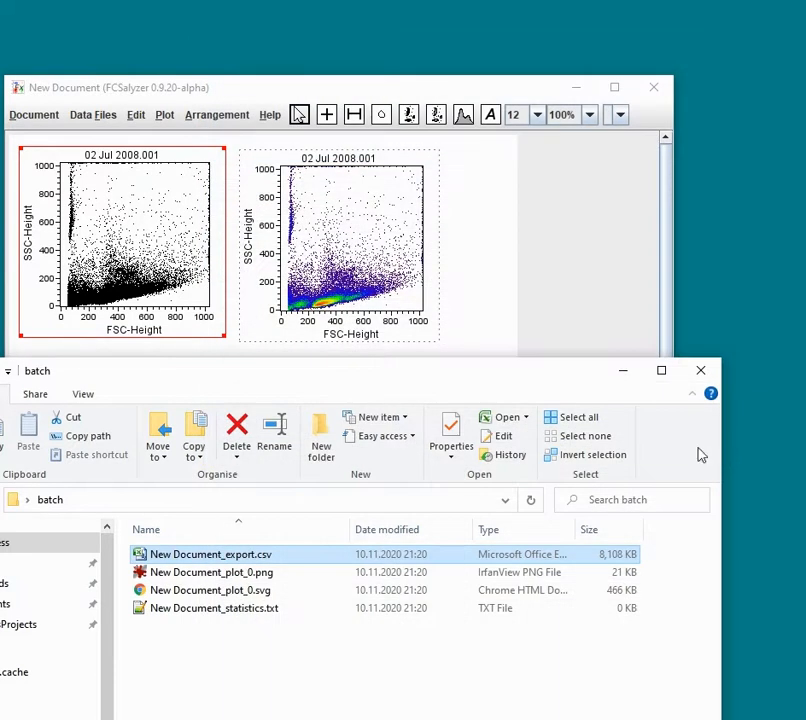
Delete all the exported files from the batch folder.
{"action": "left_click_drag", "start_coordinate": [340, 685], "coordinate": [240, 556]}
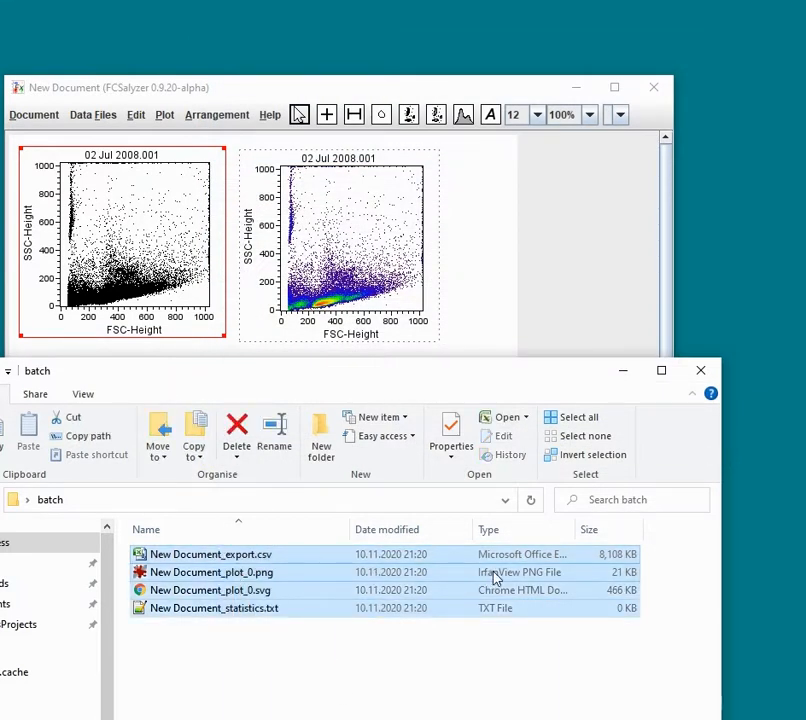
{"action": "key", "text": "Delete"}
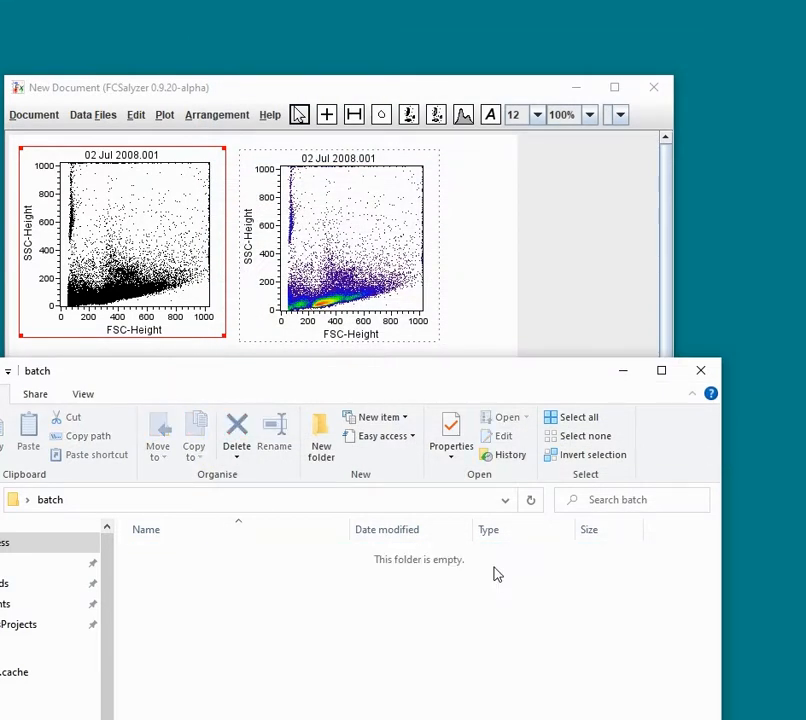
Select all three plots and the statistics table in the FCSalyzer document and set their export to 150 DPI PNG, SVG and statistics.
{"action": "left_click", "coordinate": [335, 95]}
{"action": "left_click_drag", "start_coordinate": [462, 498], "coordinate": [198, 291]}
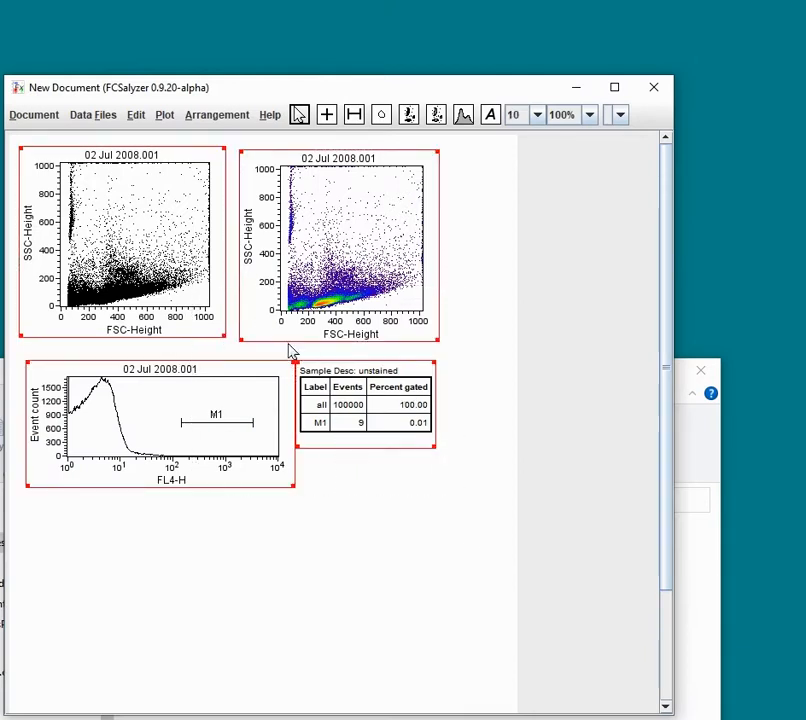
{"action": "left_click", "coordinate": [166, 118]}
{"action": "left_click", "coordinate": [182, 158]}
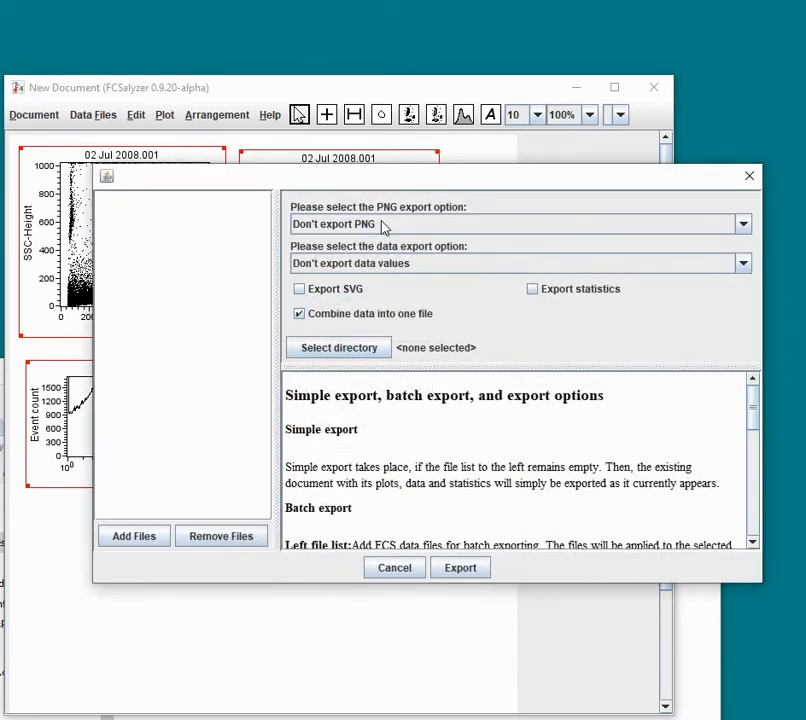
{"action": "left_click", "coordinate": [383, 230]}
{"action": "left_click", "coordinate": [330, 275]}
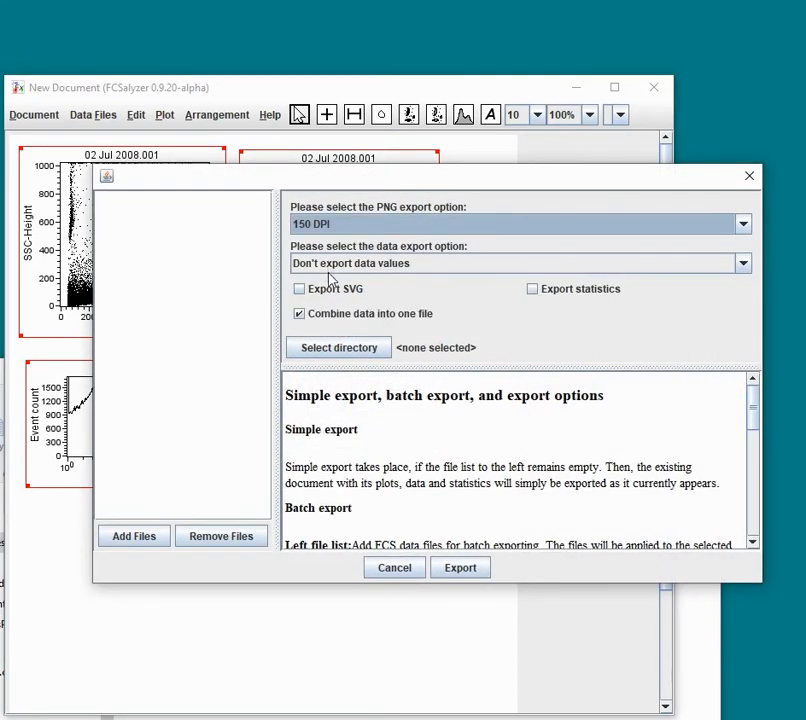
{"action": "left_click", "coordinate": [333, 291]}
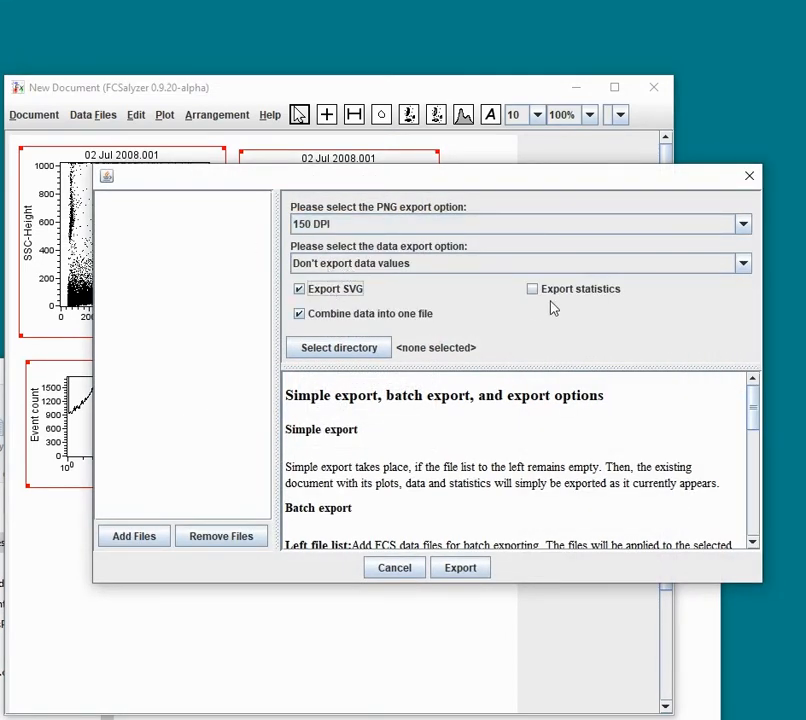
{"action": "left_click", "coordinate": [563, 294]}
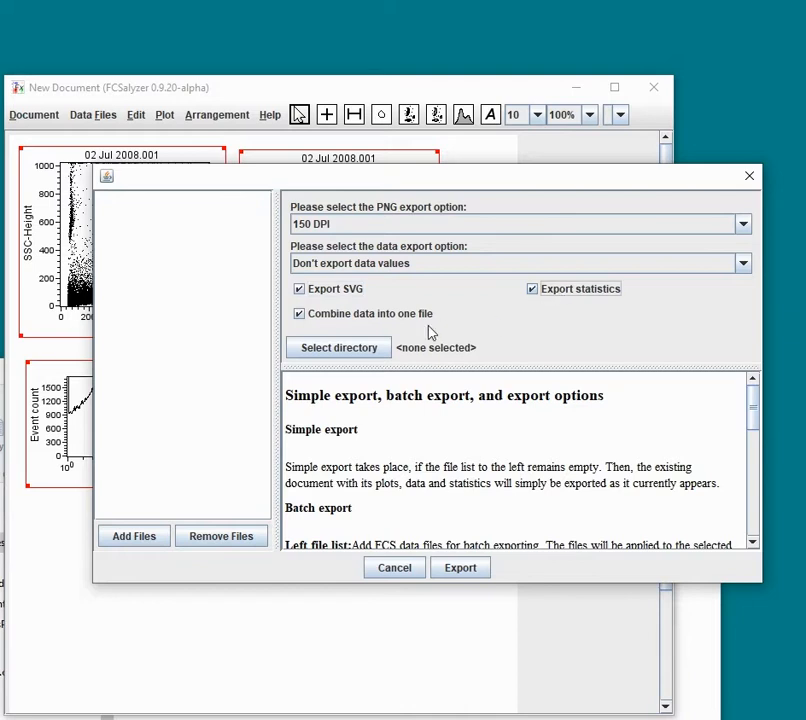
Choose the batch folder on the Desktop as the export directory and run the export.
{"action": "left_click", "coordinate": [360, 351]}
{"action": "left_click", "coordinate": [374, 267]}
{"action": "scroll", "coordinate": [492, 357], "scroll_direction": "up", "scroll_amount": 5}
{"action": "left_click", "coordinate": [326, 314]}
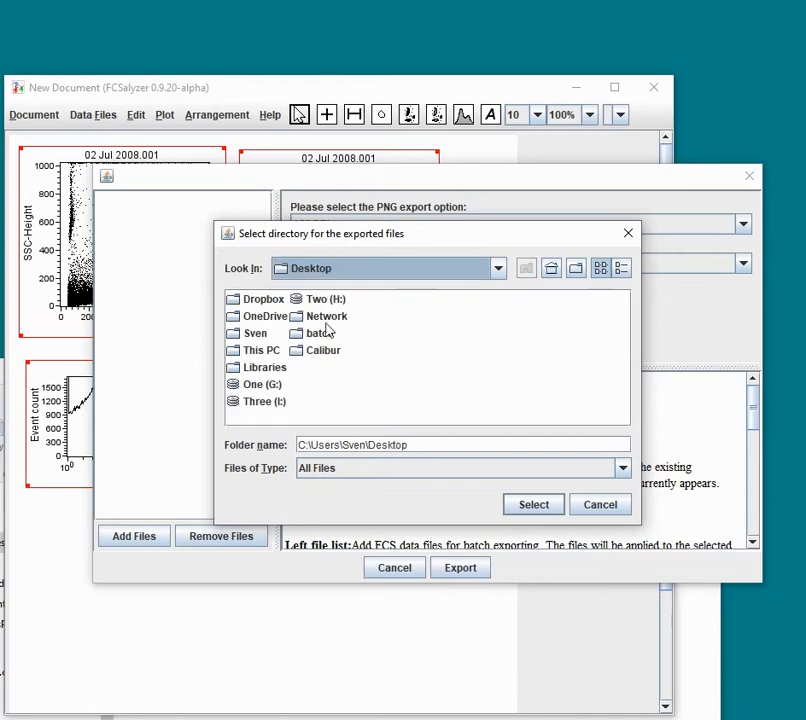
{"action": "left_click", "coordinate": [320, 333]}
{"action": "left_click", "coordinate": [534, 505]}
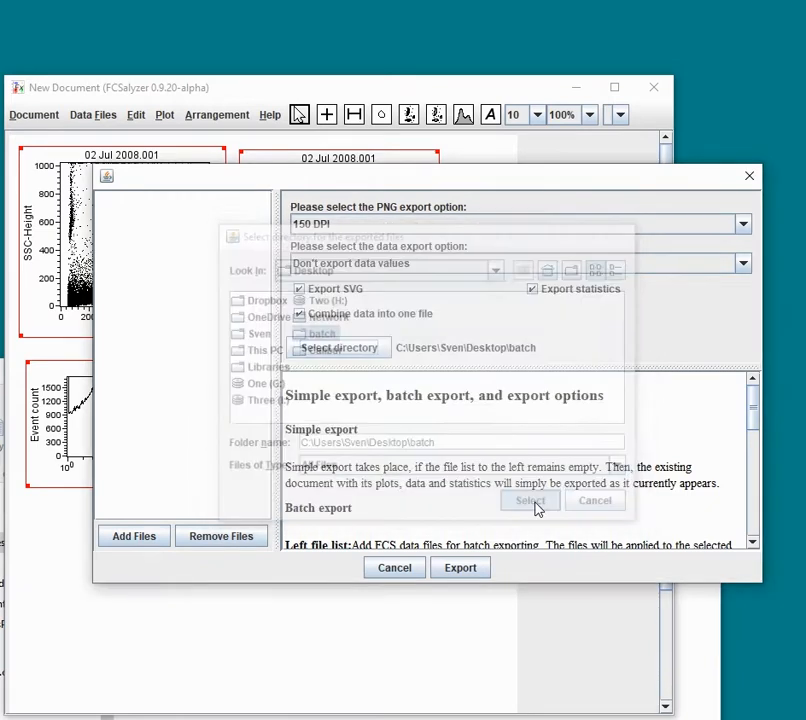
{"action": "left_click", "coordinate": [468, 572]}
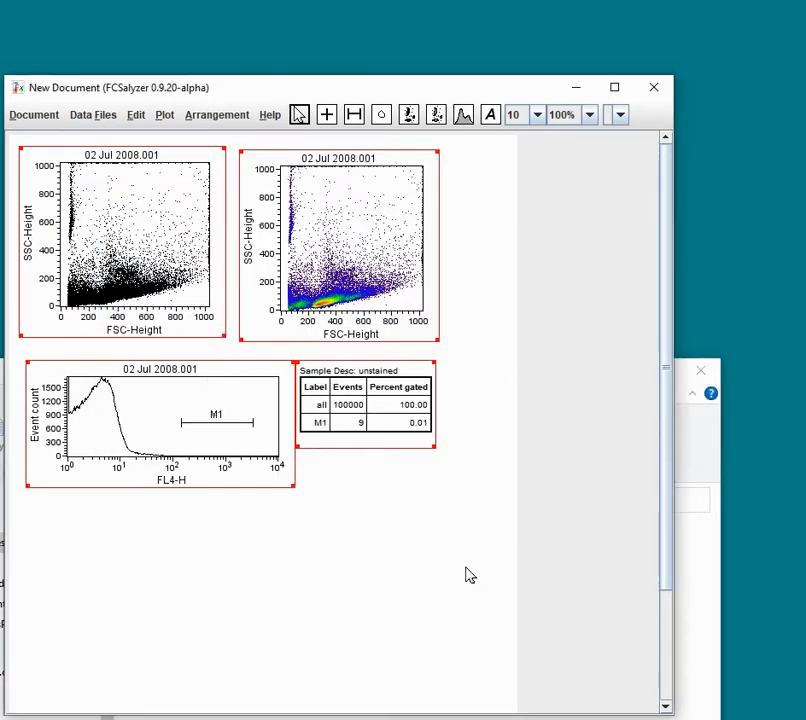
Inspect New Document_plot_0.png and New Document_plot_0.svg from the batch folder, closing each after viewing.
{"action": "left_click", "coordinate": [325, 718]}
{"action": "double_click", "coordinate": [272, 560]}
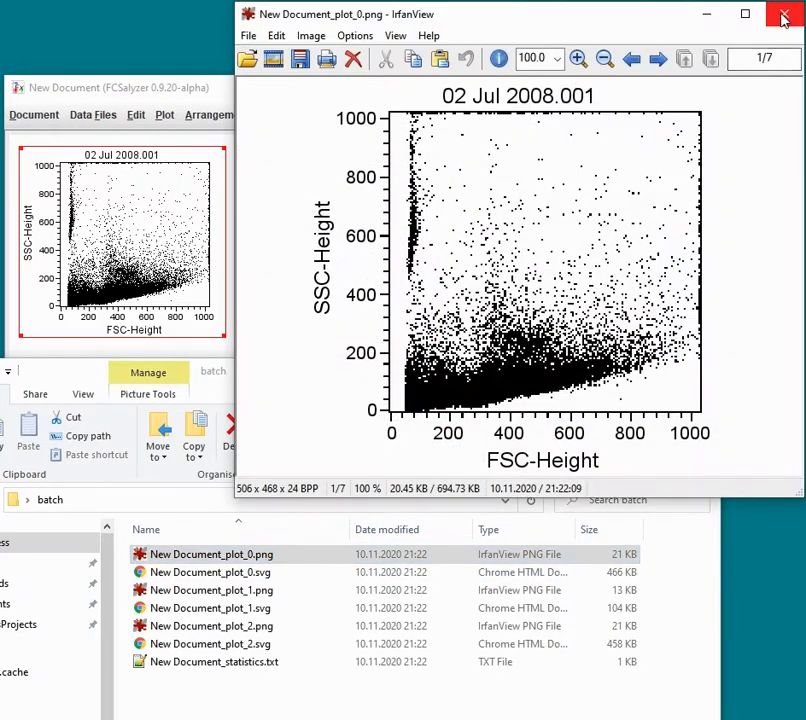
{"action": "left_click", "coordinate": [784, 18]}
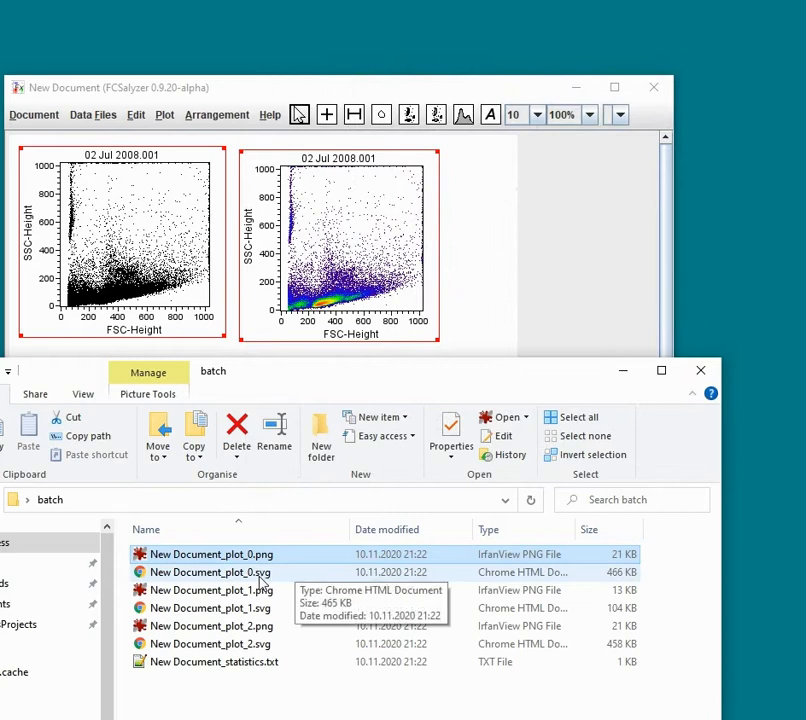
{"action": "double_click", "coordinate": [259, 574]}
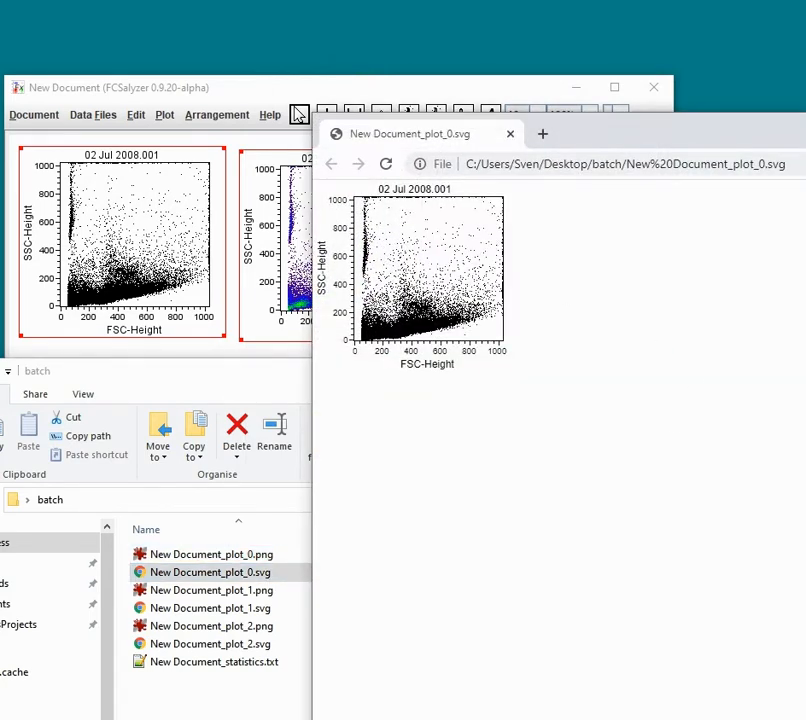
{"action": "left_click", "coordinate": [805, 125]}
Inspect the exported histogram files New Document_plot_1.png and New Document_plot_1.svg, closing each after viewing.
{"action": "double_click", "coordinate": [262, 592]}
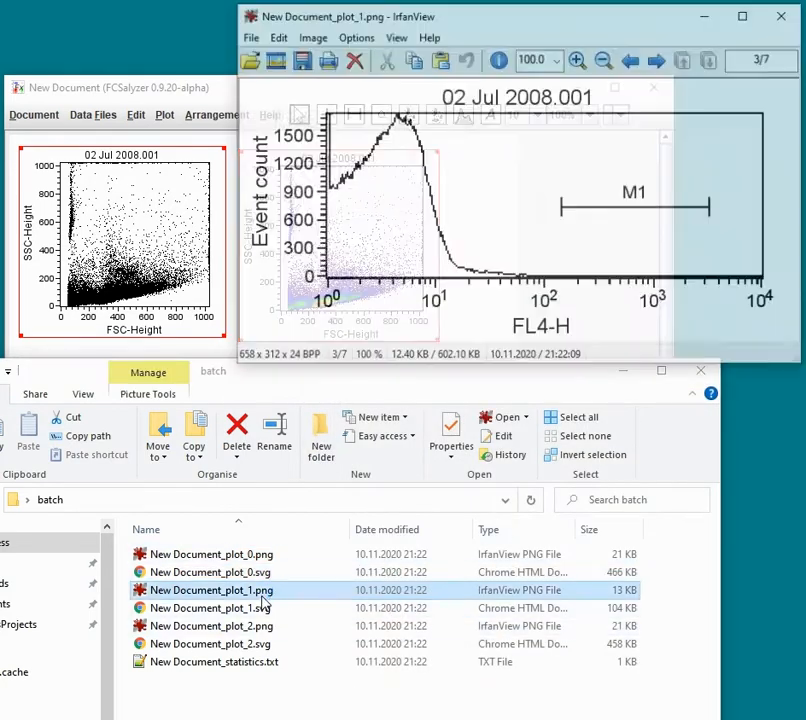
{"action": "left_click", "coordinate": [784, 14]}
{"action": "left_click", "coordinate": [258, 610]}
{"action": "double_click", "coordinate": [258, 610]}
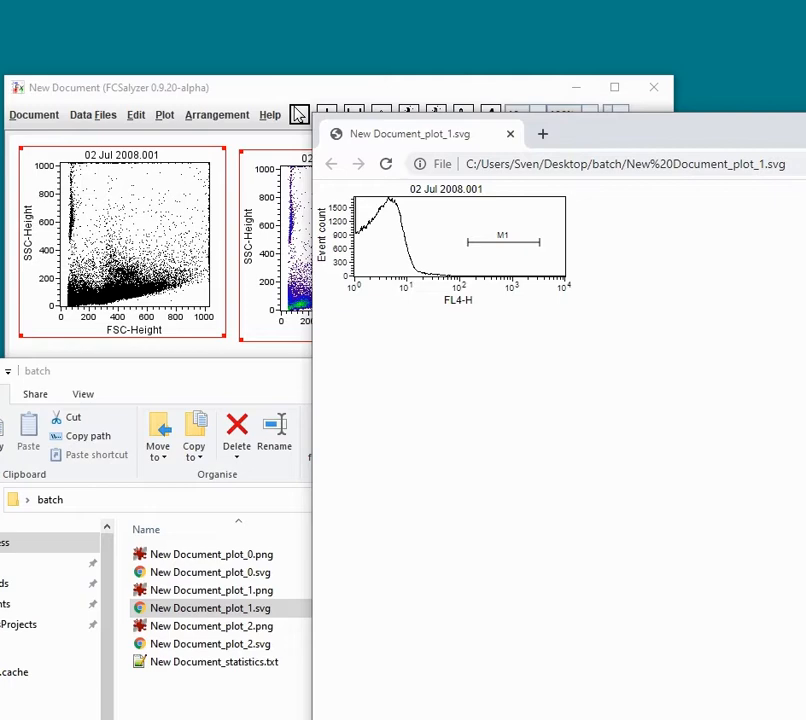
{"action": "key", "text": "ctrl+w"}
Inspect the exported density plot files New Document_plot_2.png and New Document_plot_2.svg, closing each after viewing.
{"action": "double_click", "coordinate": [256, 627]}
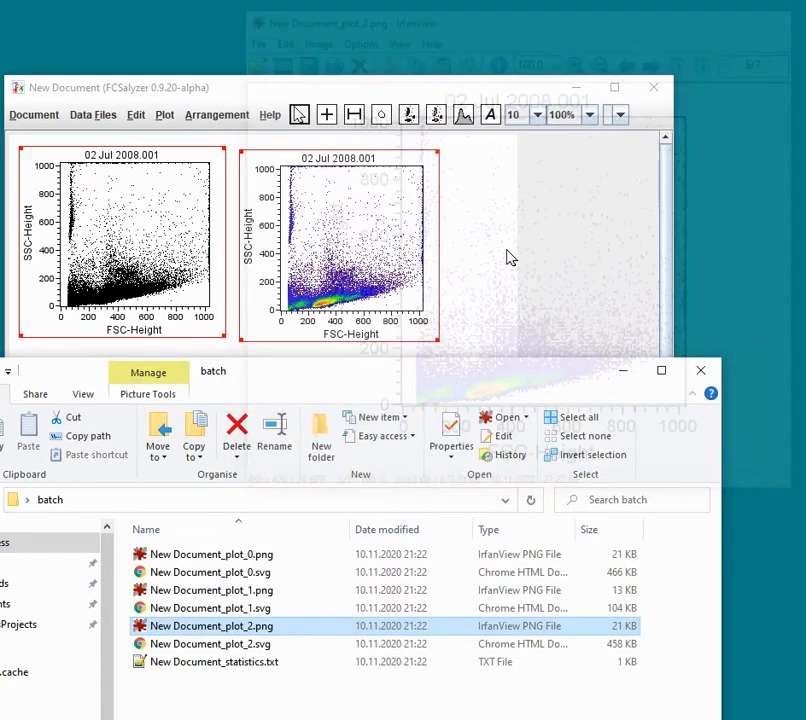
{"action": "key", "text": "Escape"}
{"action": "left_click", "coordinate": [222, 647]}
{"action": "double_click", "coordinate": [222, 647]}
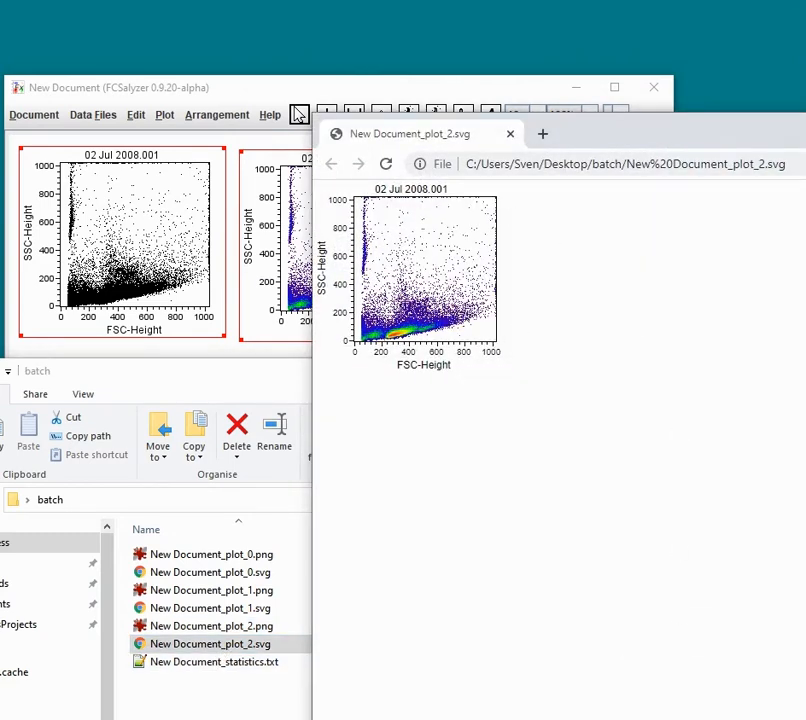
{"action": "key", "text": "ctrl+w"}
Compare New Document_statistics.txt with the statistics table beside the histogram and close the text file.
{"action": "double_click", "coordinate": [216, 664]}
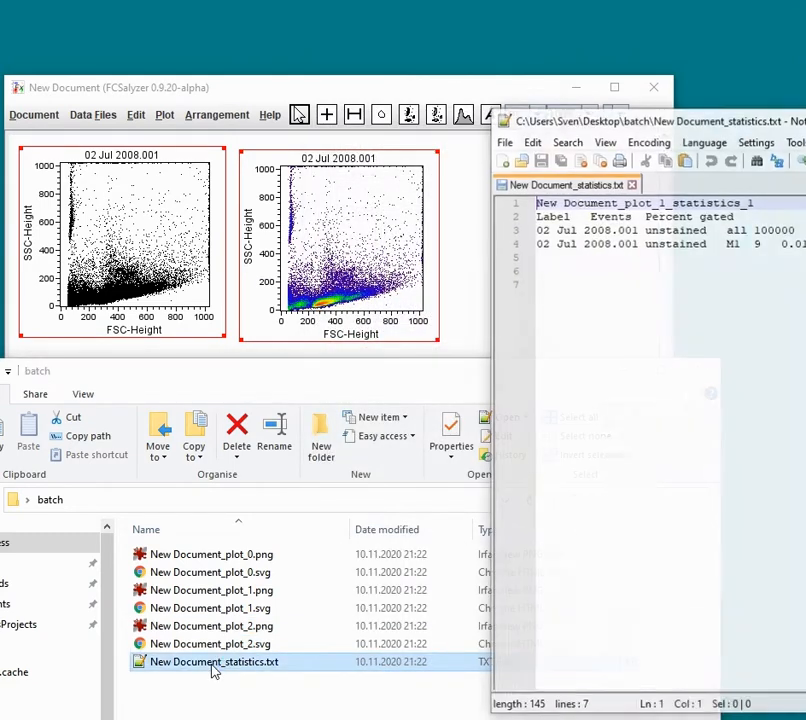
{"action": "left_click", "coordinate": [460, 282]}
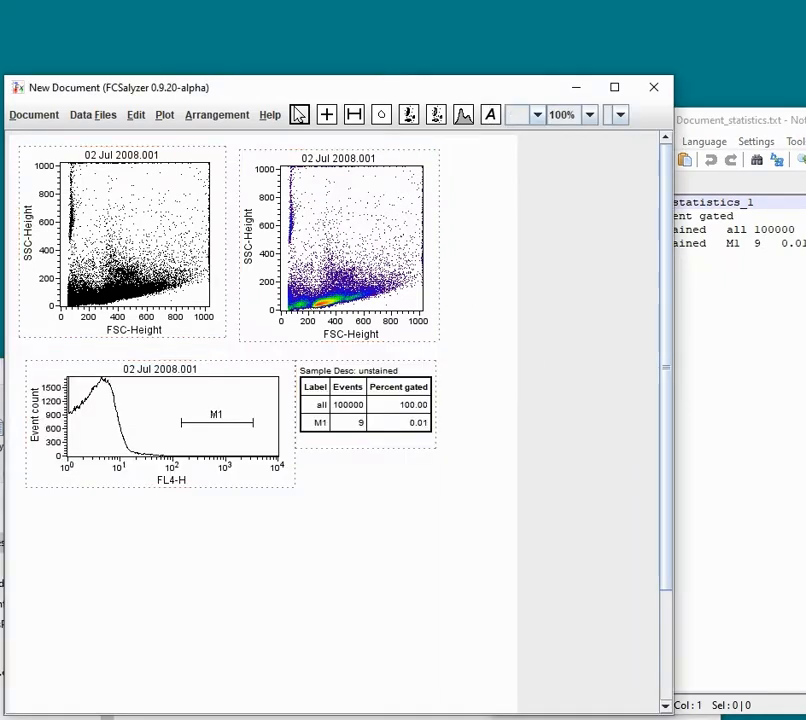
{"action": "left_click", "coordinate": [700, 434]}
{"action": "left_click_drag", "start_coordinate": [693, 132], "coordinate": [677, 310]}
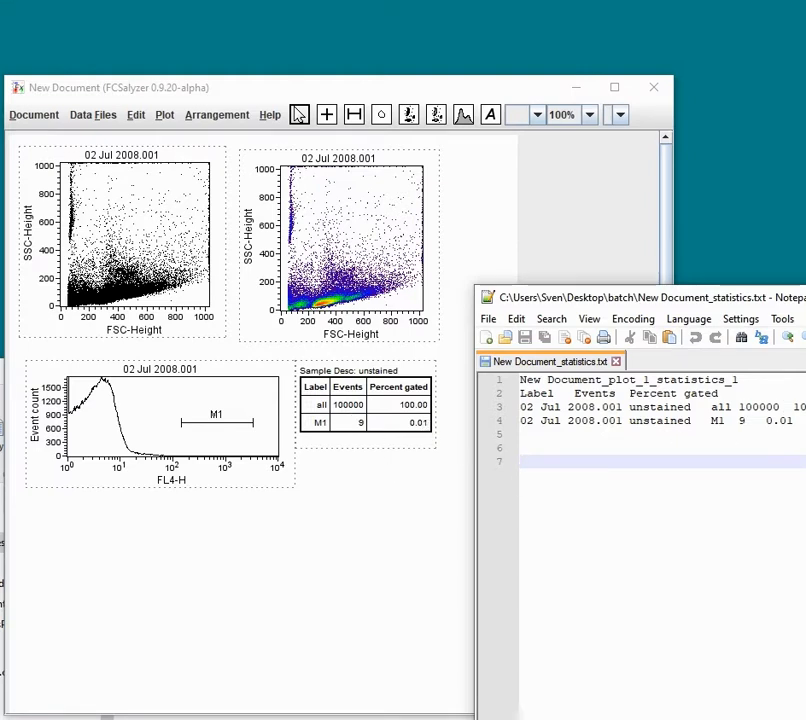
{"action": "key", "text": "alt+F4"}
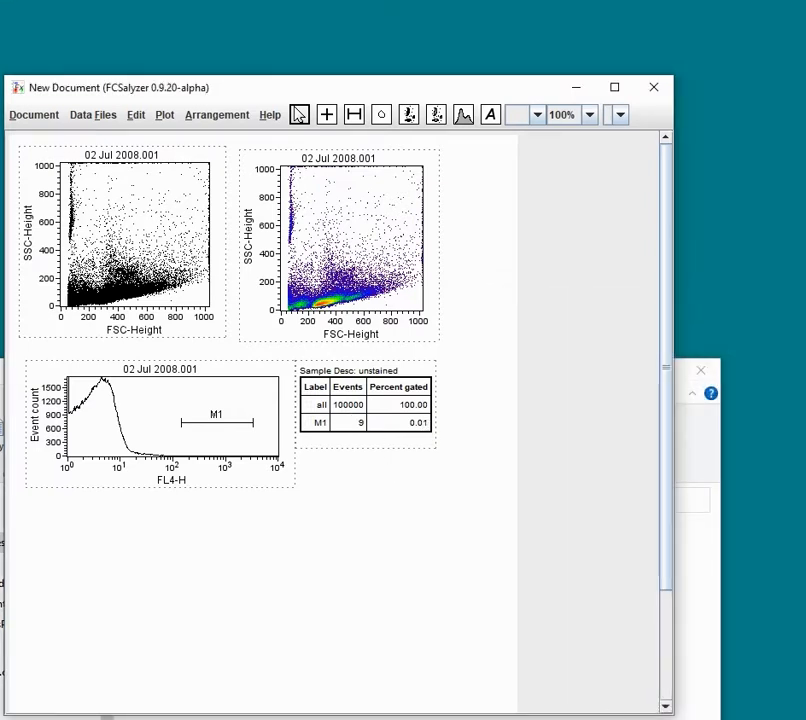
Delete all exported PNG, SVG and TXT files from the batch folder and minimize the folder window.
{"action": "left_click", "coordinate": [694, 700]}
{"action": "left_click_drag", "start_coordinate": [412, 719], "coordinate": [179, 533]}
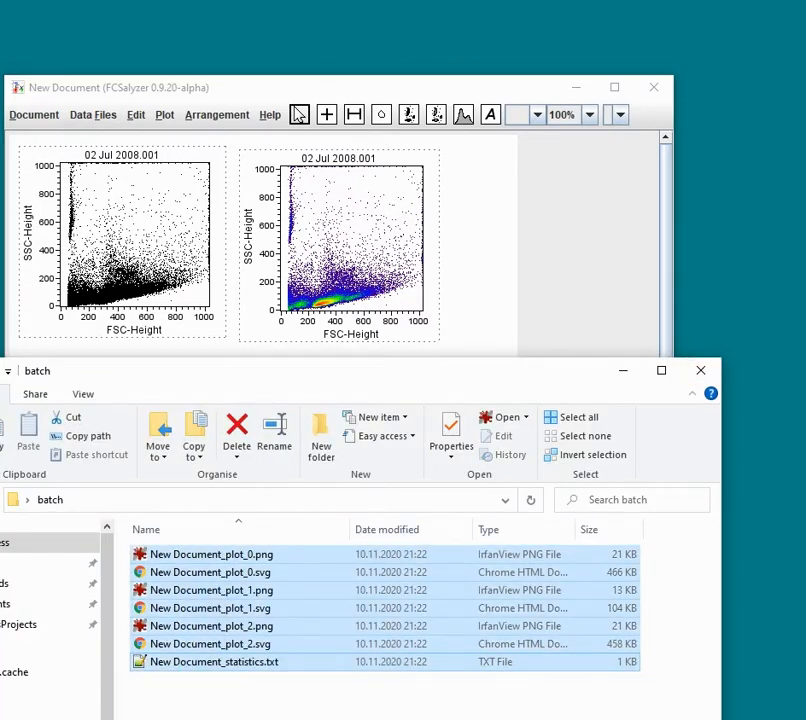
{"action": "key", "text": "Delete"}
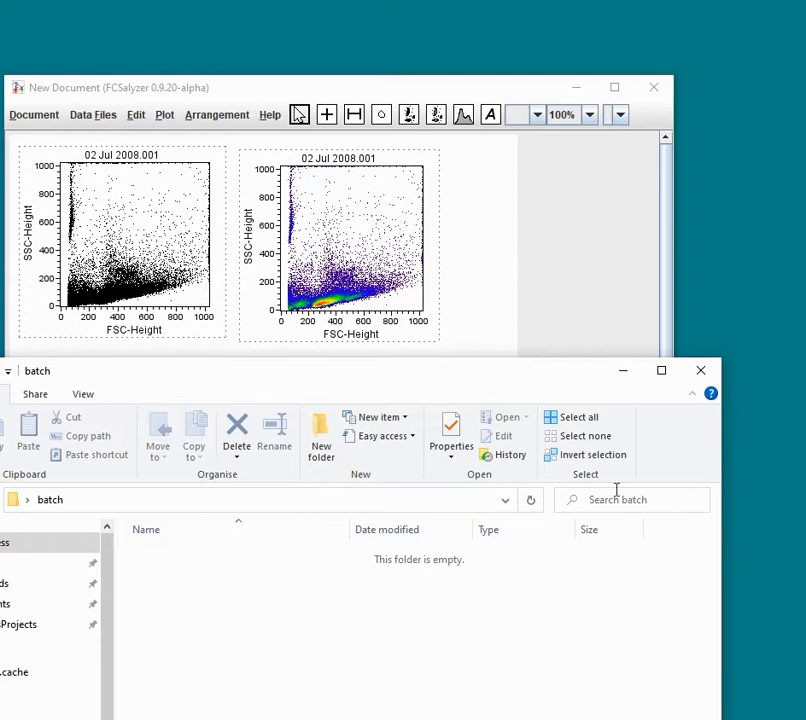
{"action": "left_click", "coordinate": [620, 371]}
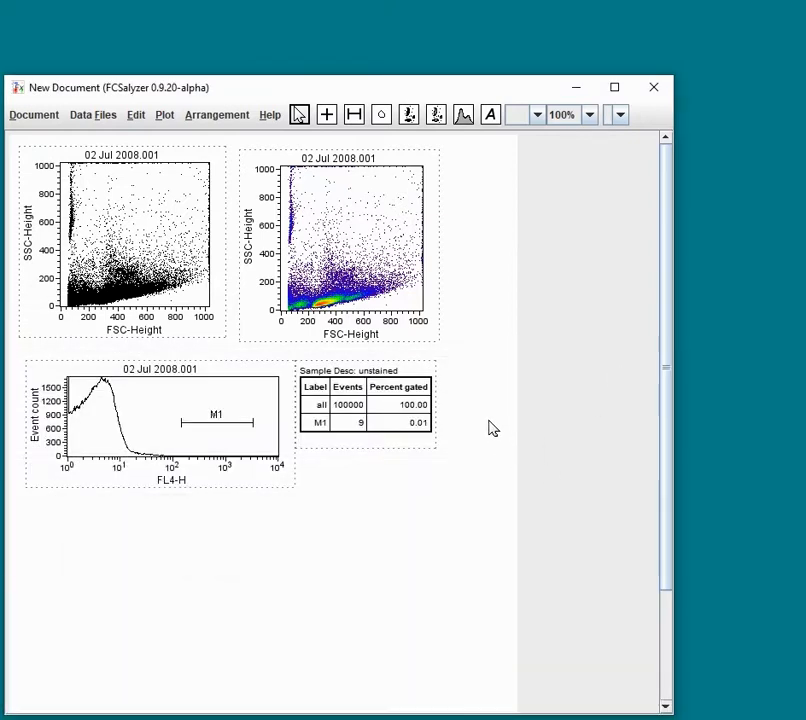
Open the export settings for the coloured density plot of SSC-Height against FSC-Height.
{"action": "left_click", "coordinate": [378, 203]}
{"action": "left_click", "coordinate": [164, 115]}
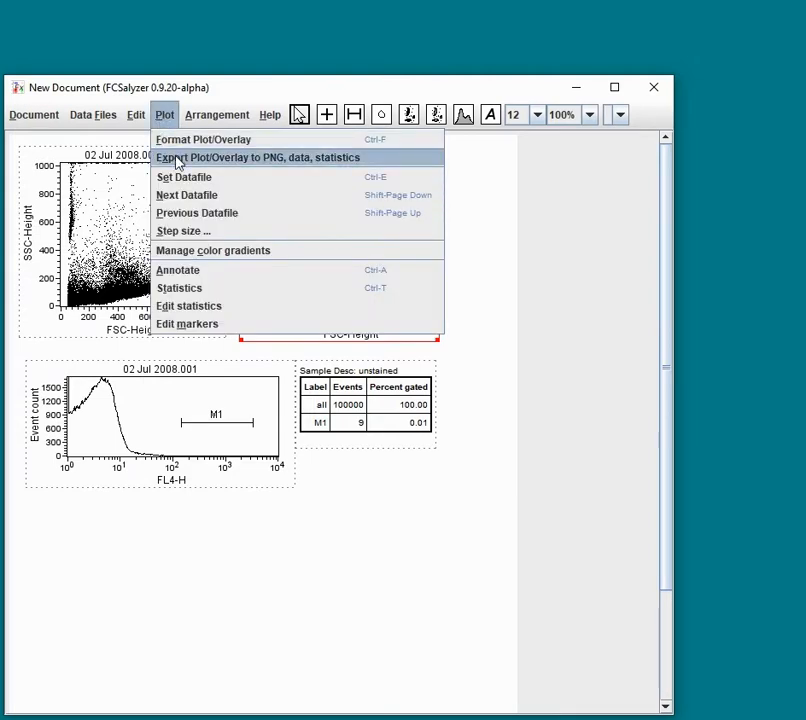
{"action": "left_click", "coordinate": [178, 160]}
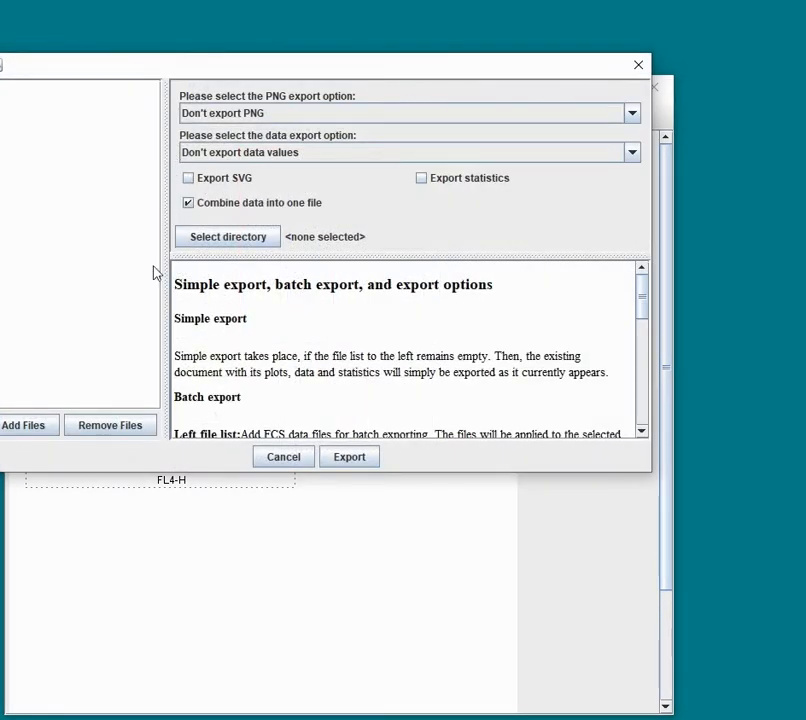
Add the files 02 Jul 2008.001 through 02 Jul 2008.015 from the Desktop's Calibur folder to the batch export list.
{"action": "left_click", "coordinate": [40, 426]}
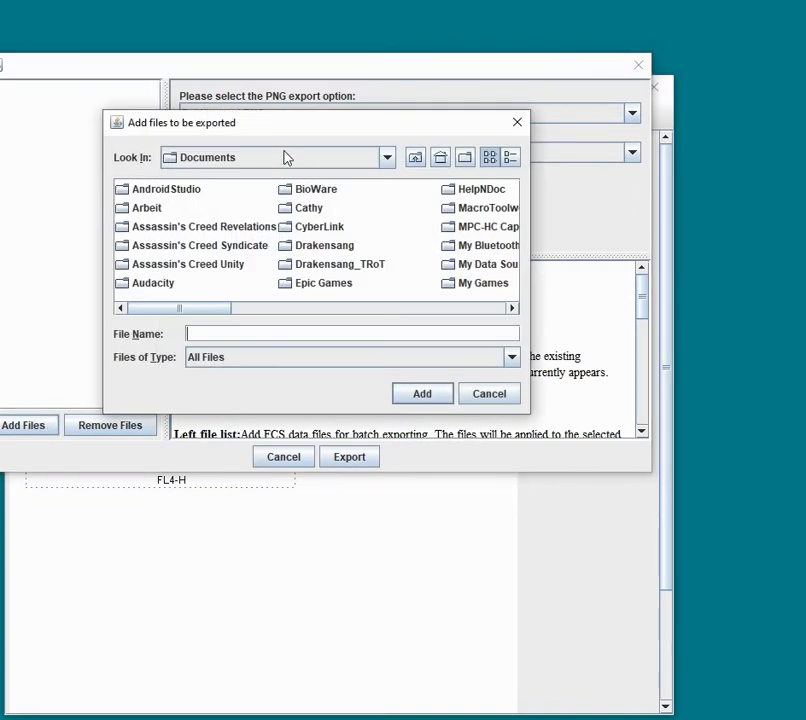
{"action": "left_click", "coordinate": [285, 157]}
{"action": "left_click_drag", "start_coordinate": [387, 246], "coordinate": [382, 175]}
{"action": "left_click", "coordinate": [225, 200]}
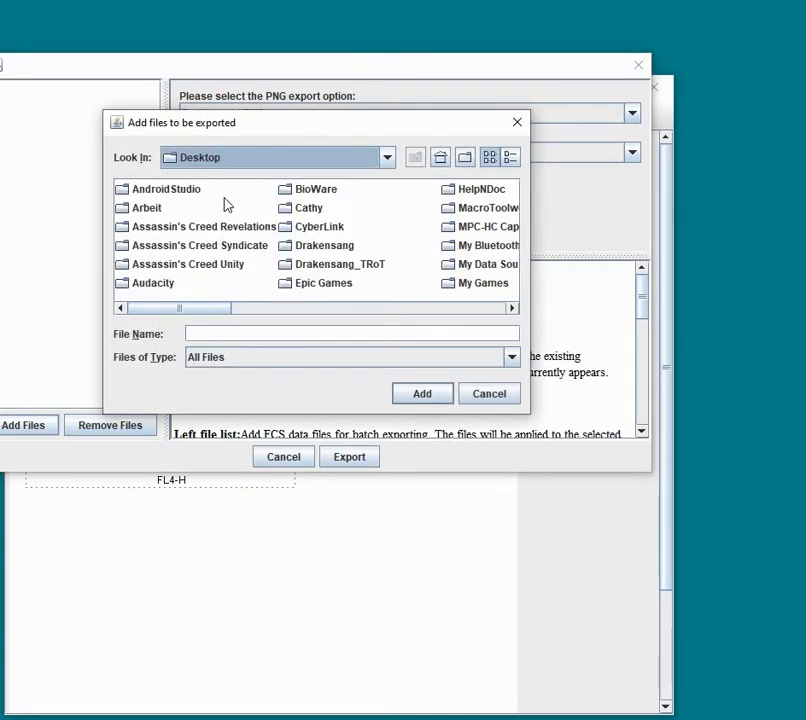
{"action": "scroll", "coordinate": [222, 207], "scroll_direction": "down", "scroll_amount": 5}
{"action": "double_click", "coordinate": [234, 248]}
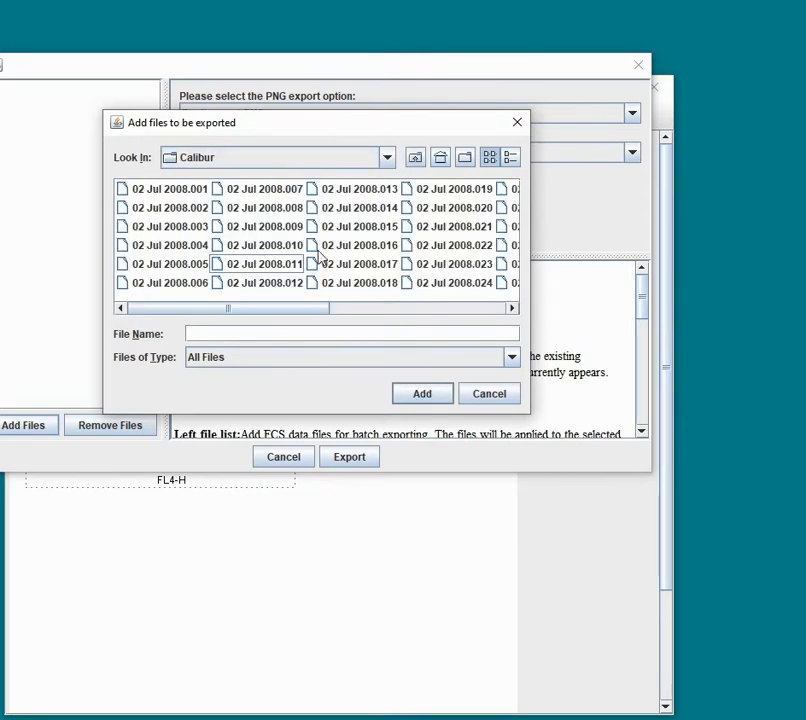
{"action": "left_click", "coordinate": [195, 192]}
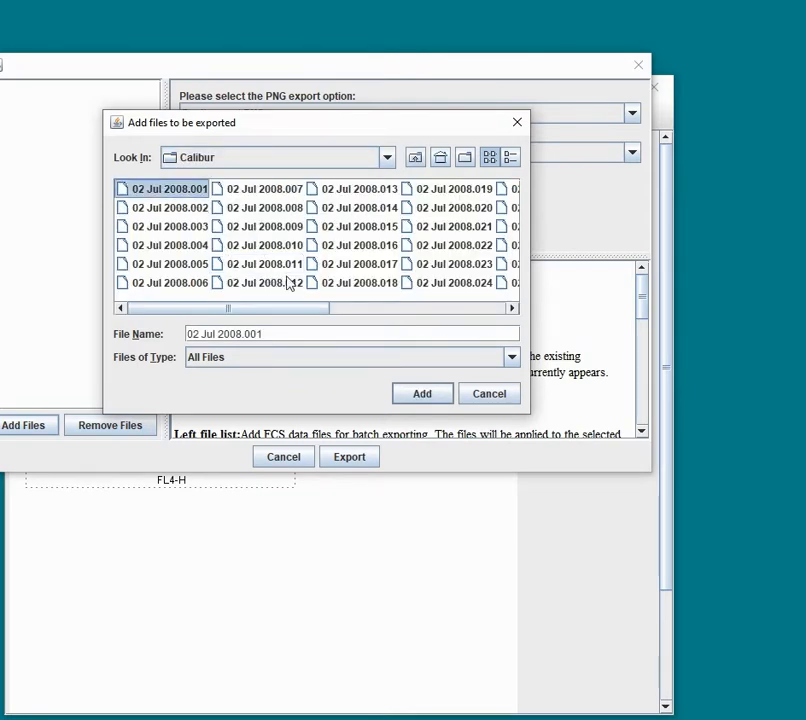
{"action": "left_click", "coordinate": [358, 228], "text": "shift"}
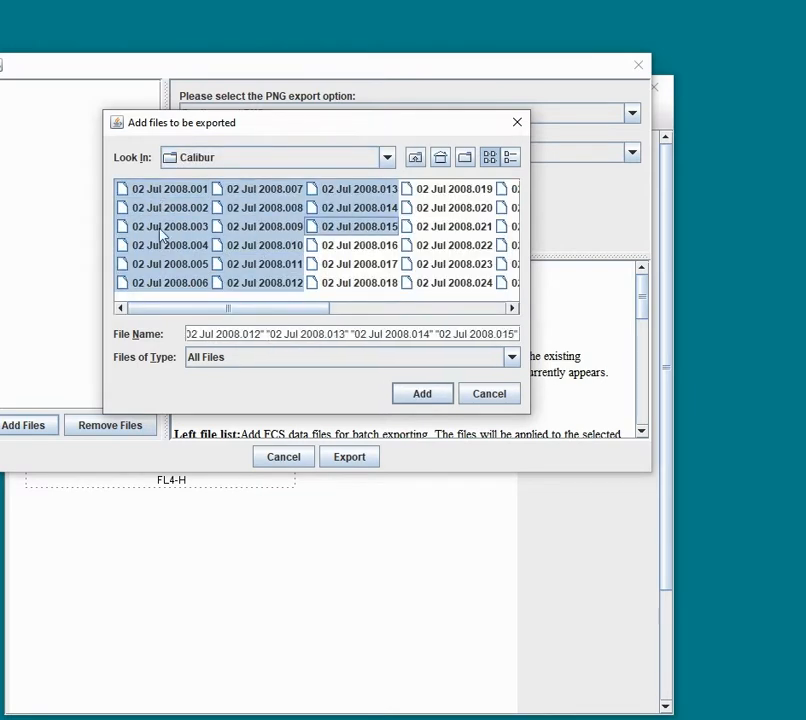
{"action": "left_click", "coordinate": [430, 396]}
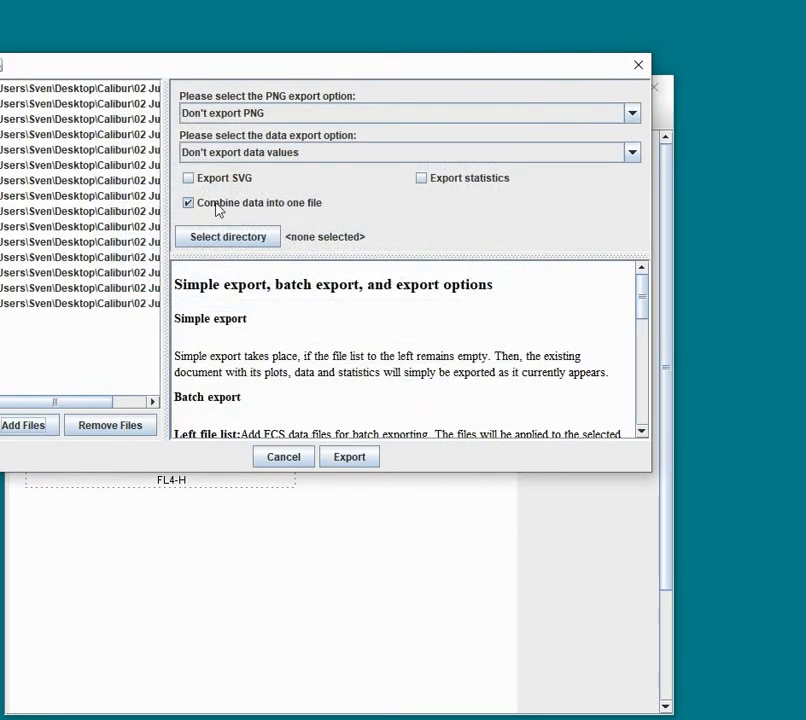
Batch-export the coloured density plot as 150 DPI PNG files into the Desktop's batch folder.
{"action": "left_click", "coordinate": [224, 117]}
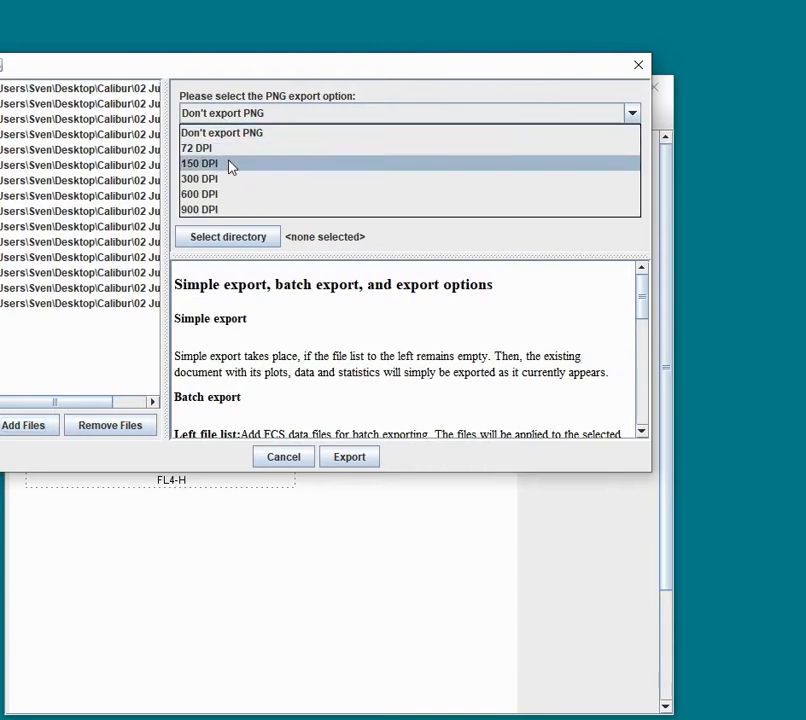
{"action": "left_click", "coordinate": [230, 164]}
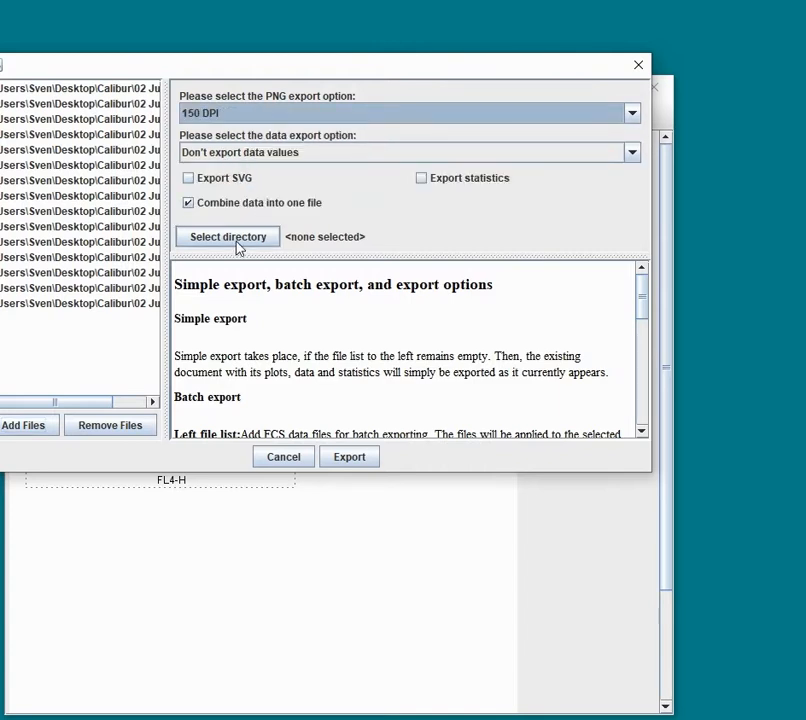
{"action": "left_click", "coordinate": [228, 237]}
{"action": "left_click", "coordinate": [236, 163]}
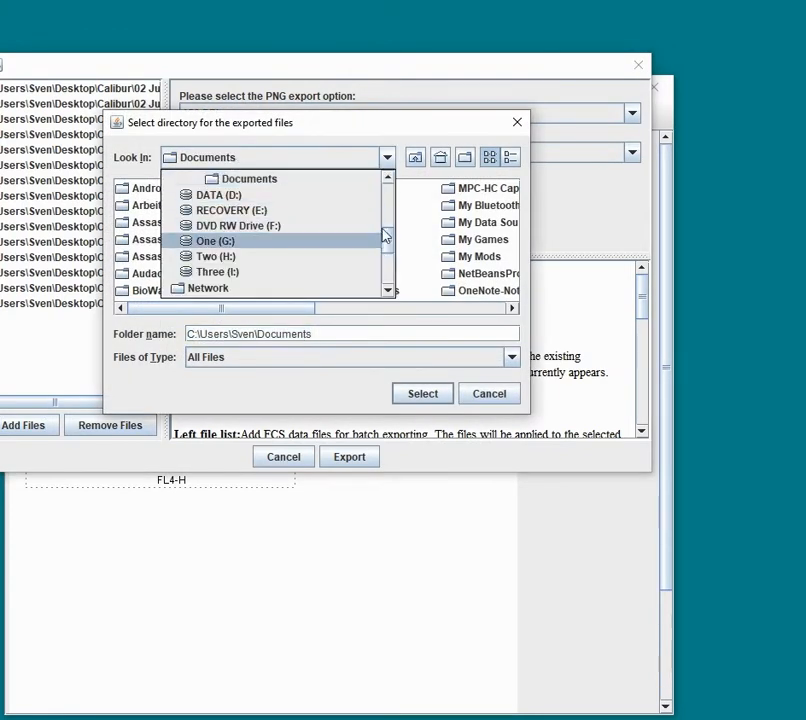
{"action": "left_click_drag", "start_coordinate": [383, 239], "coordinate": [381, 193]}
{"action": "left_click", "coordinate": [268, 197]}
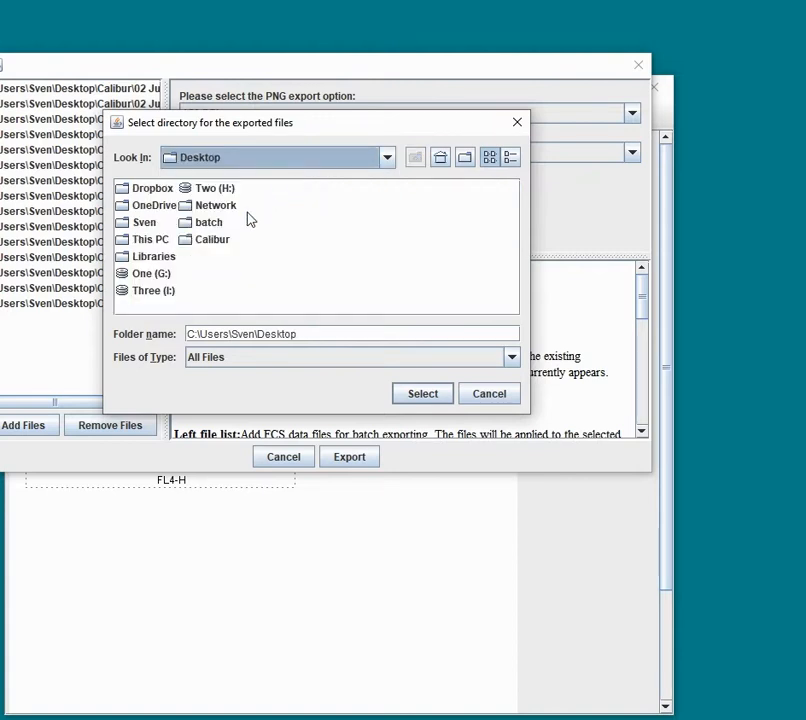
{"action": "double_click", "coordinate": [216, 228]}
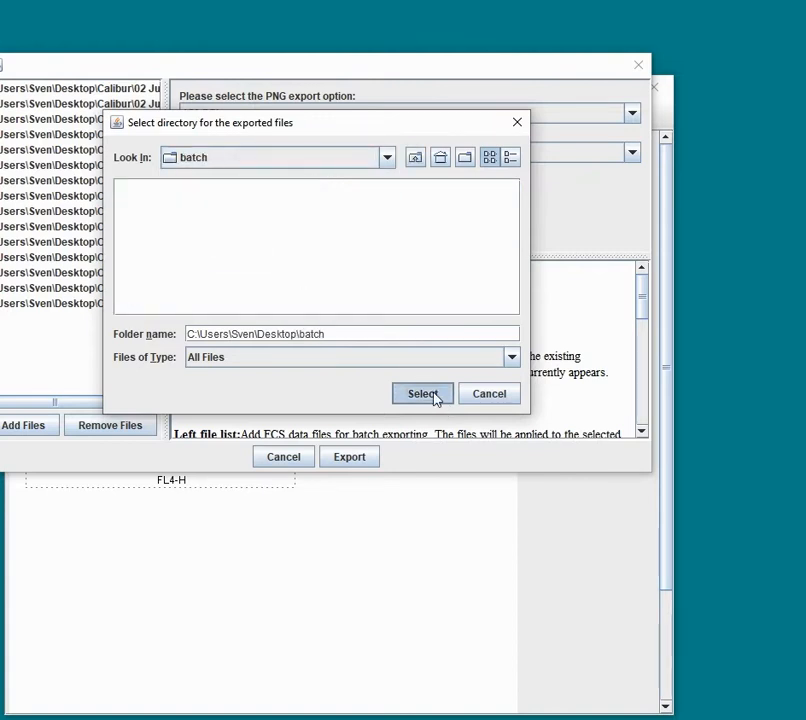
{"action": "left_click", "coordinate": [422, 394]}
{"action": "left_click", "coordinate": [362, 460]}
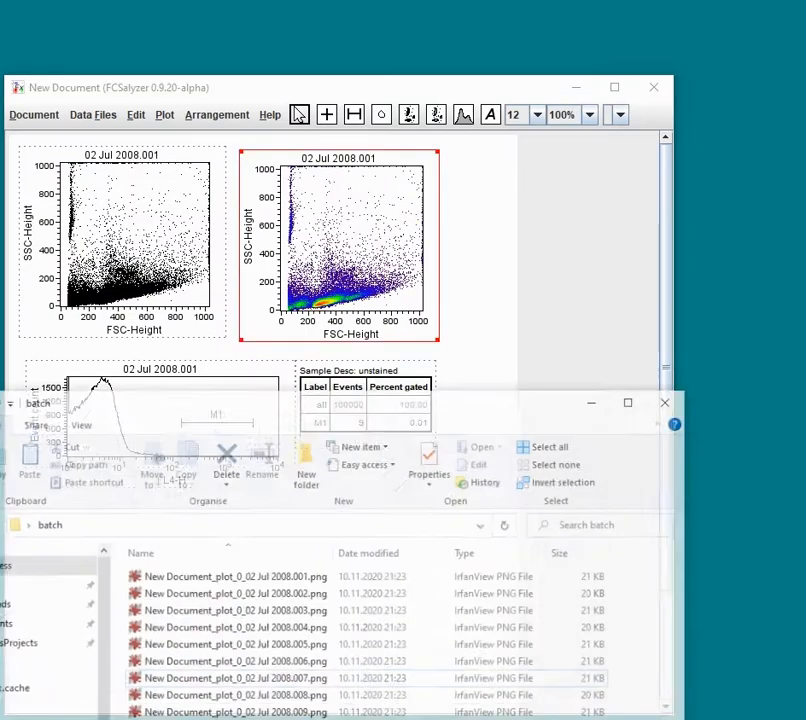
Open New Document_plot_0_02 Jul 2008.001.png from the batch folder in the image viewer.
{"action": "left_click_drag", "start_coordinate": [290, 383], "coordinate": [341, 231]}
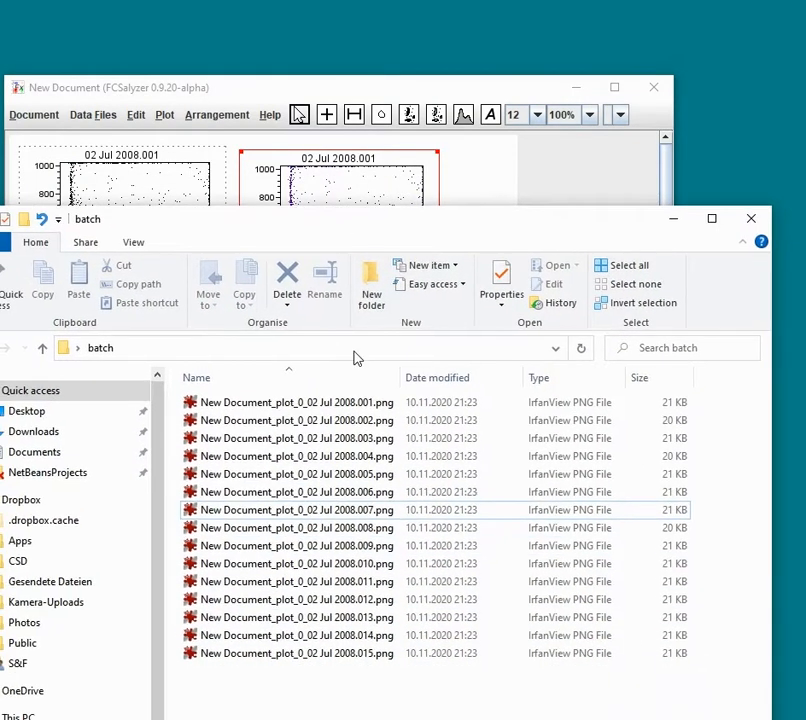
{"action": "left_click", "coordinate": [347, 401]}
{"action": "left_click", "coordinate": [371, 656]}
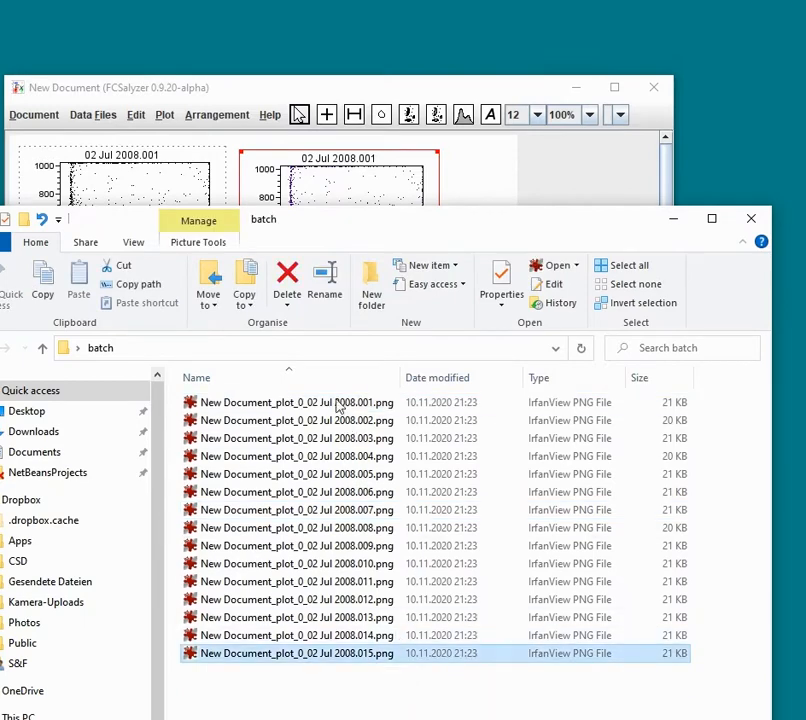
{"action": "double_click", "coordinate": [330, 404]}
{"action": "left_click_drag", "start_coordinate": [505, 3], "coordinate": [367, 14]}
{"action": "left_click_drag", "start_coordinate": [487, 26], "coordinate": [283, 55]}
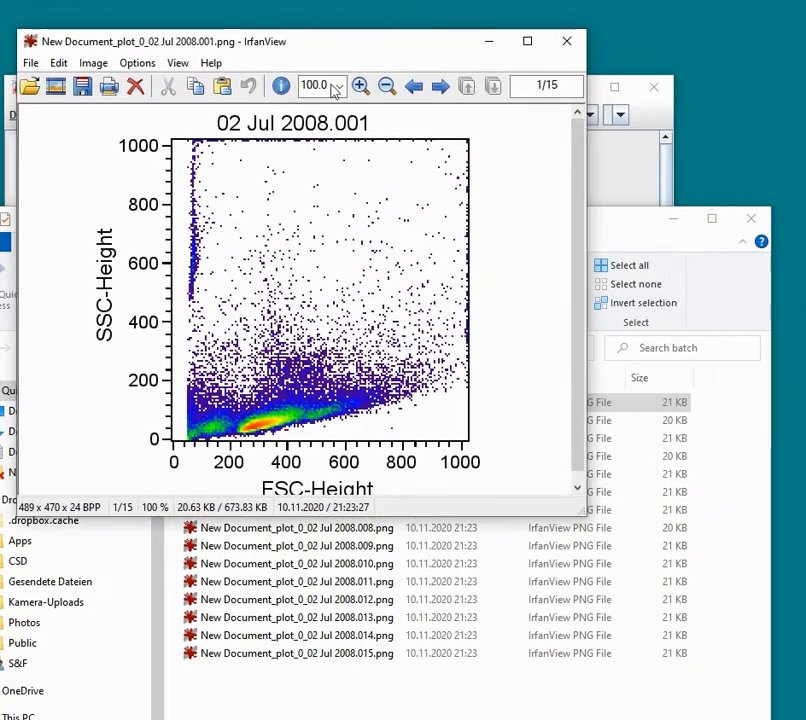
Page through the exported density plots up to New Document_plot_0_02 Jul 2008.015.png and close the image viewer.
{"action": "left_click", "coordinate": [441, 87]}
{"action": "left_click", "coordinate": [441, 87]}
{"action": "left_click", "coordinate": [441, 87]}
{"action": "left_click", "coordinate": [441, 87]}
{"action": "left_click", "coordinate": [441, 87]}
{"action": "left_click", "coordinate": [441, 87]}
{"action": "left_click", "coordinate": [441, 87]}
{"action": "left_click", "coordinate": [441, 87]}
{"action": "left_click", "coordinate": [441, 87]}
{"action": "left_click", "coordinate": [441, 87]}
{"action": "left_click", "coordinate": [441, 87]}
{"action": "left_click", "coordinate": [441, 87]}
{"action": "left_click", "coordinate": [441, 87]}
{"action": "left_click", "coordinate": [441, 87]}
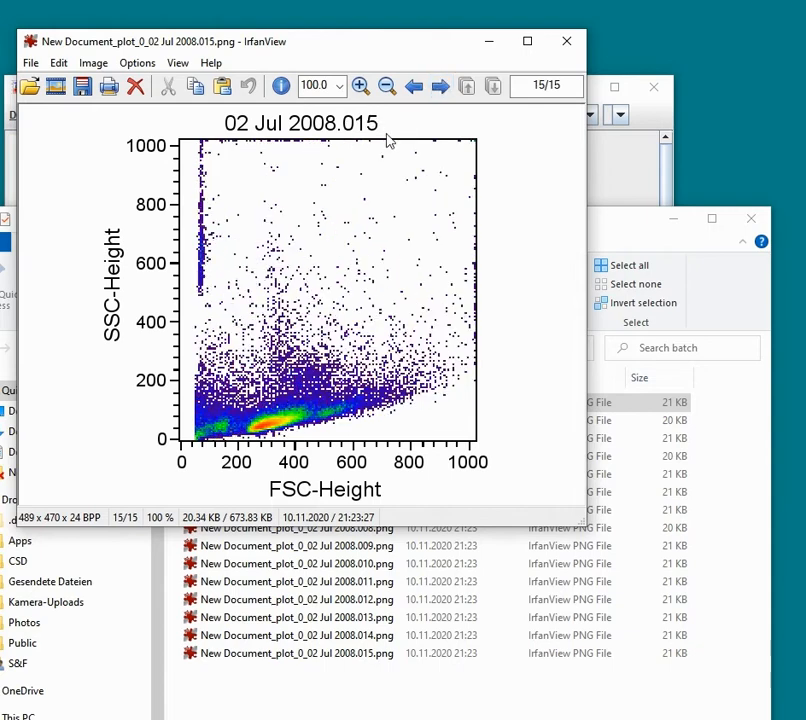
{"action": "left_click", "coordinate": [563, 45]}
Delete all exported PNG files from the batch folder and switch back to the FCSalyzer document.
{"action": "left_click_drag", "start_coordinate": [408, 700], "coordinate": [329, 405]}
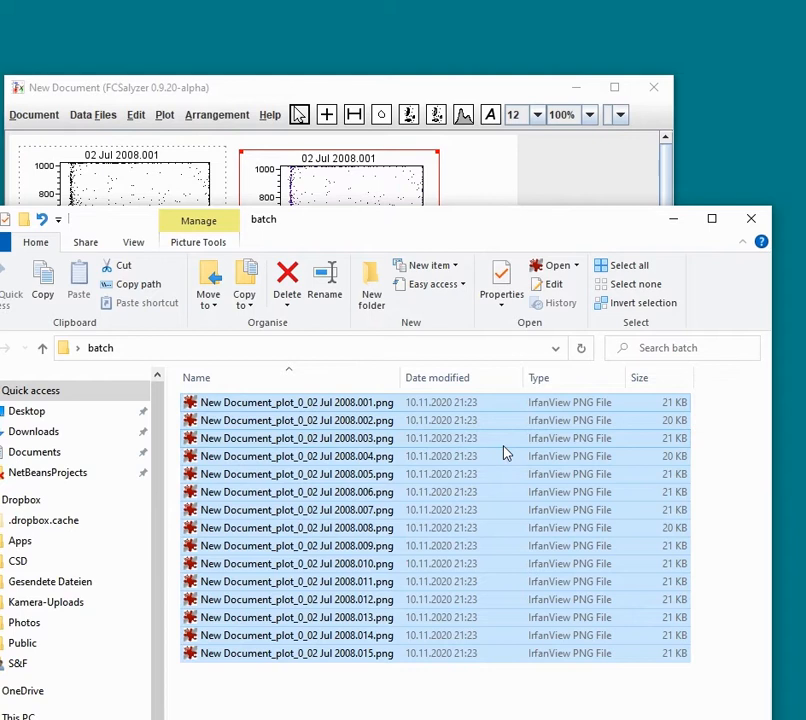
{"action": "key", "text": "Delete"}
{"action": "left_click", "coordinate": [345, 80]}
Select both SSC-Height against FSC-Height plots, the FL4-H histogram and the statistics table, and open their export settings.
{"action": "left_click", "coordinate": [470, 240]}
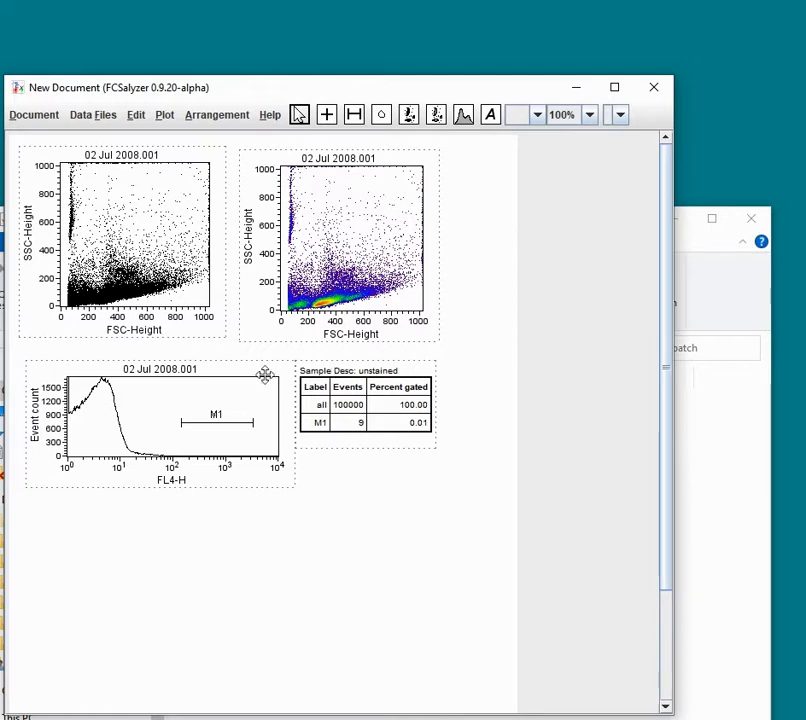
{"action": "left_click", "coordinate": [244, 367]}
{"action": "left_click_drag", "start_coordinate": [412, 490], "coordinate": [110, 262]}
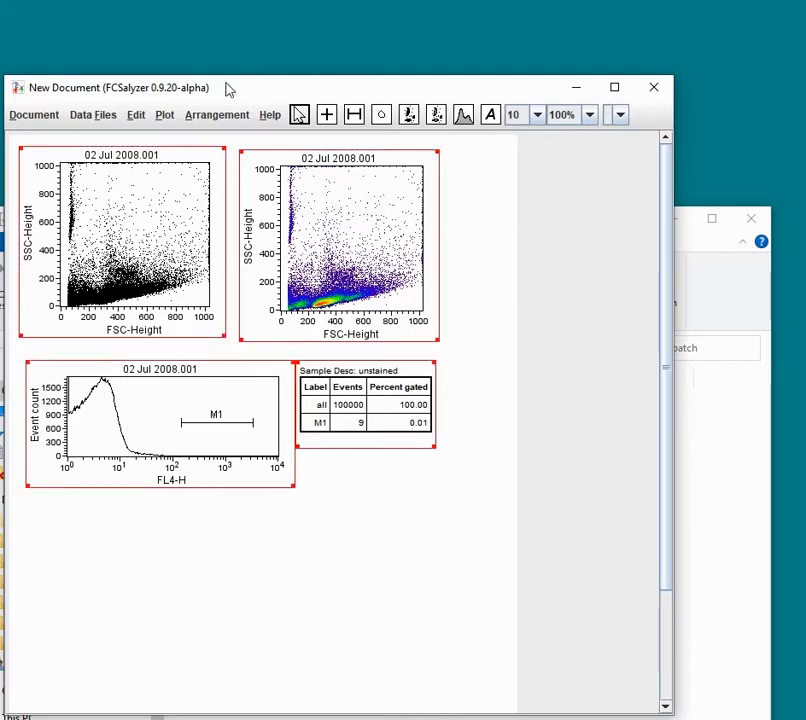
{"action": "left_click", "coordinate": [165, 116]}
{"action": "left_click", "coordinate": [186, 157]}
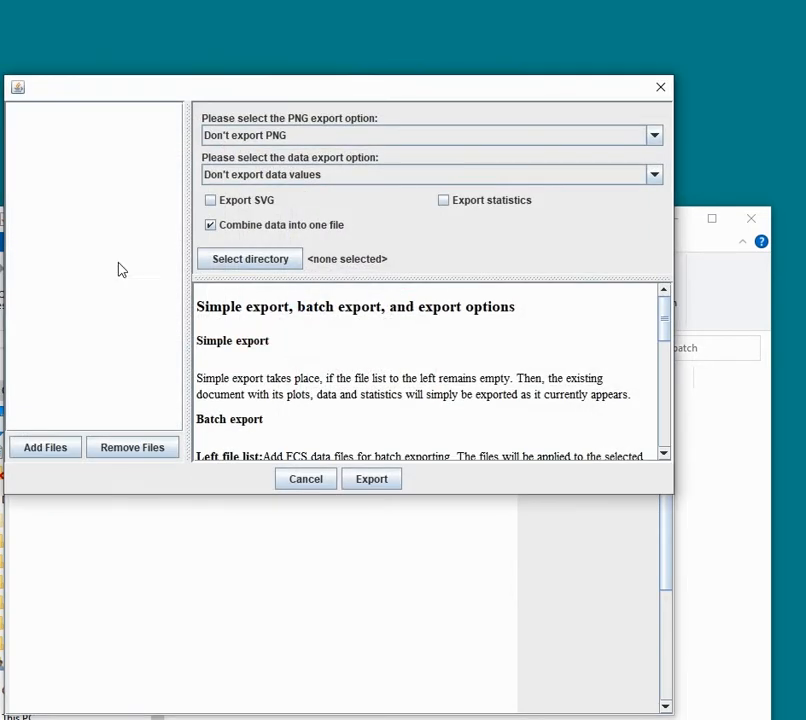
Add files 02 Jul 2008.001 to 02 Jul 2008.015 from the Calibur folder for exporting all selected plots.
{"action": "left_click", "coordinate": [66, 449]}
{"action": "left_click", "coordinate": [408, 180]}
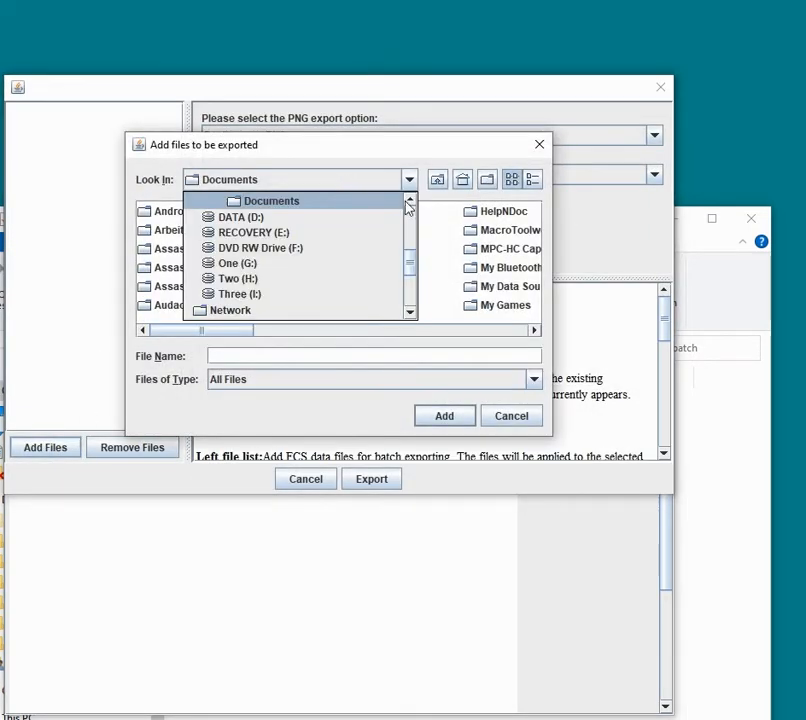
{"action": "left_click_drag", "start_coordinate": [413, 270], "coordinate": [410, 237]}
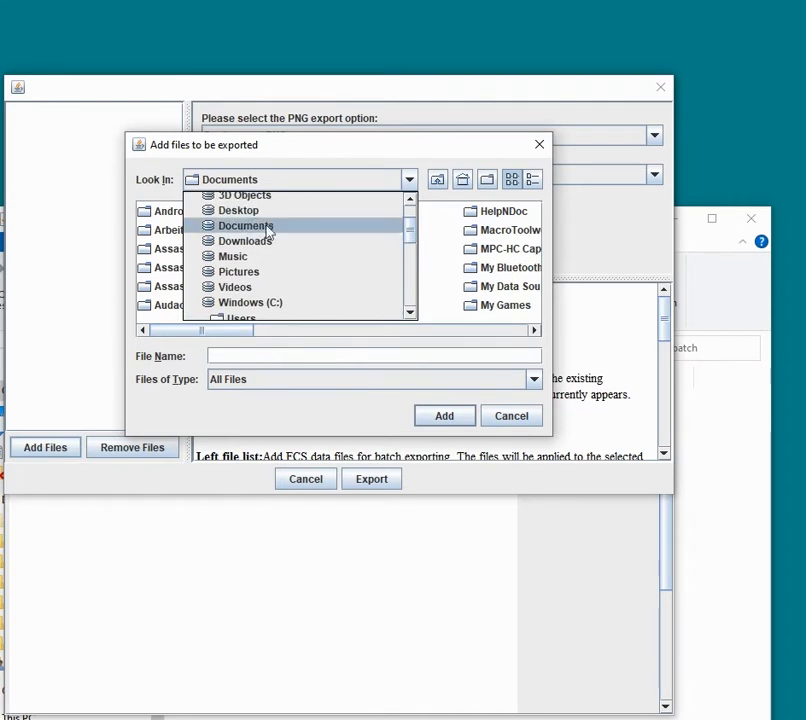
{"action": "left_click", "coordinate": [240, 211]}
{"action": "double_click", "coordinate": [168, 234]}
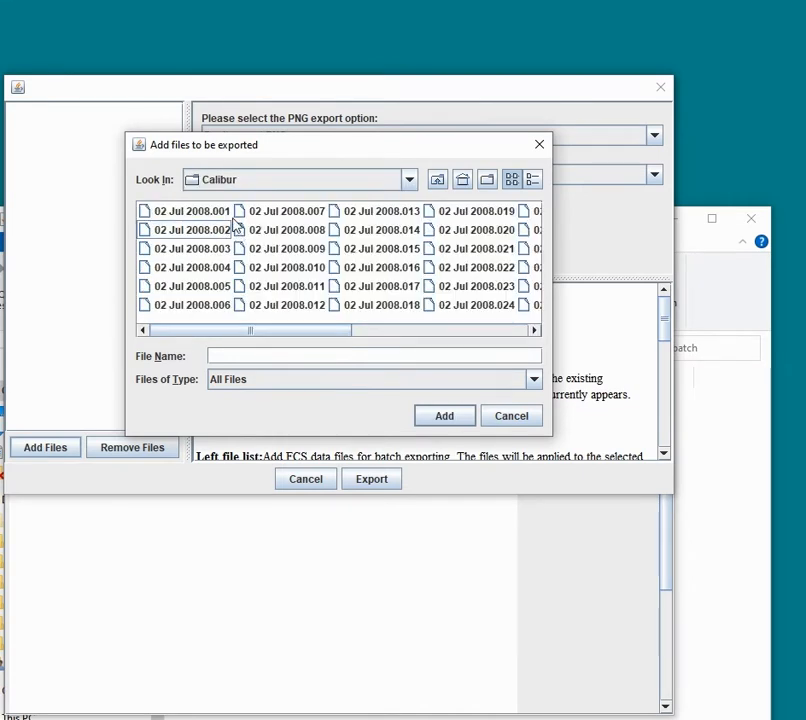
{"action": "left_click", "coordinate": [192, 213]}
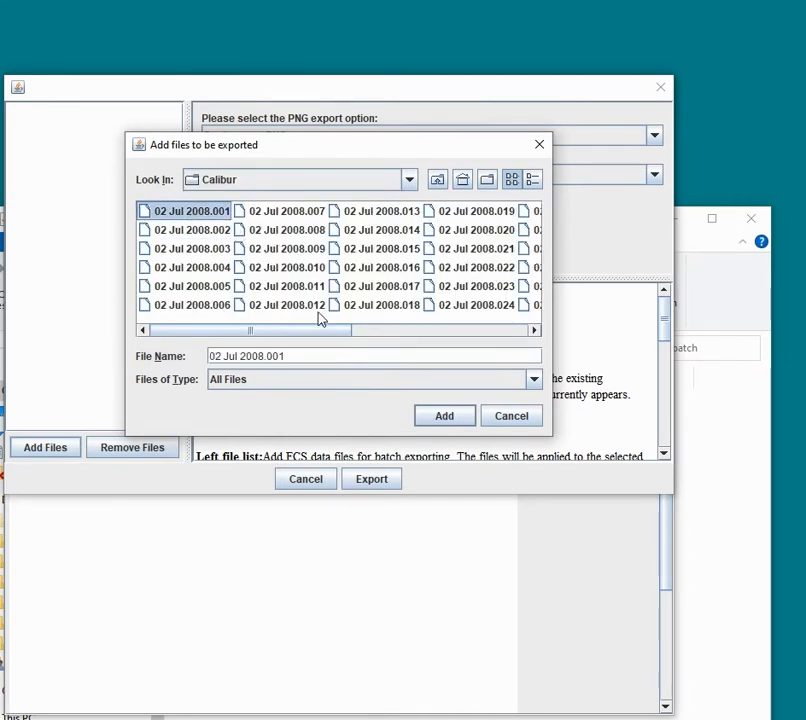
{"action": "left_click", "coordinate": [381, 256], "text": "shift"}
{"action": "left_click", "coordinate": [444, 415]}
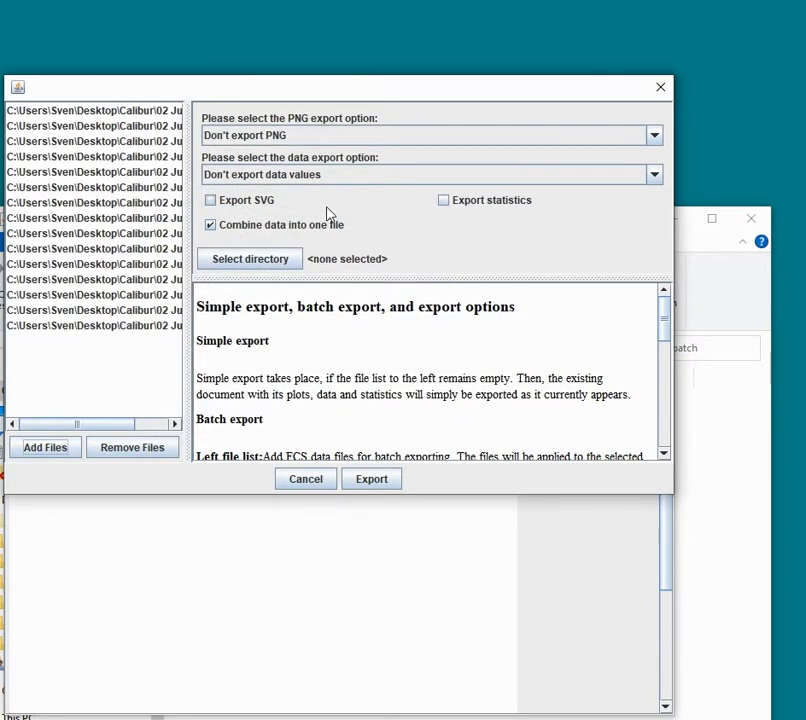
Set the PNG export to 150 DPI and include the statistics in the export.
{"action": "left_click", "coordinate": [276, 142]}
{"action": "left_click", "coordinate": [262, 189]}
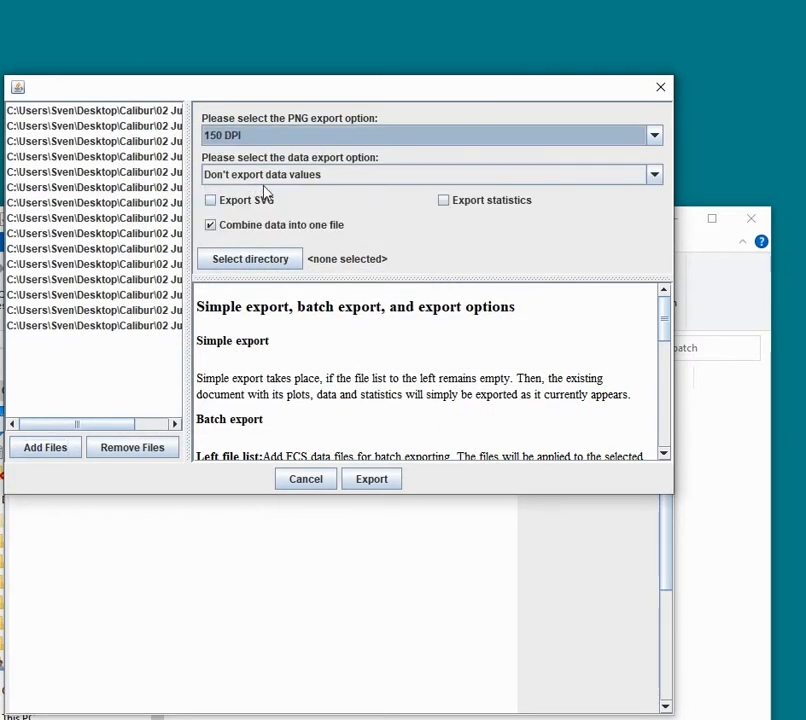
{"action": "left_click", "coordinate": [461, 203]}
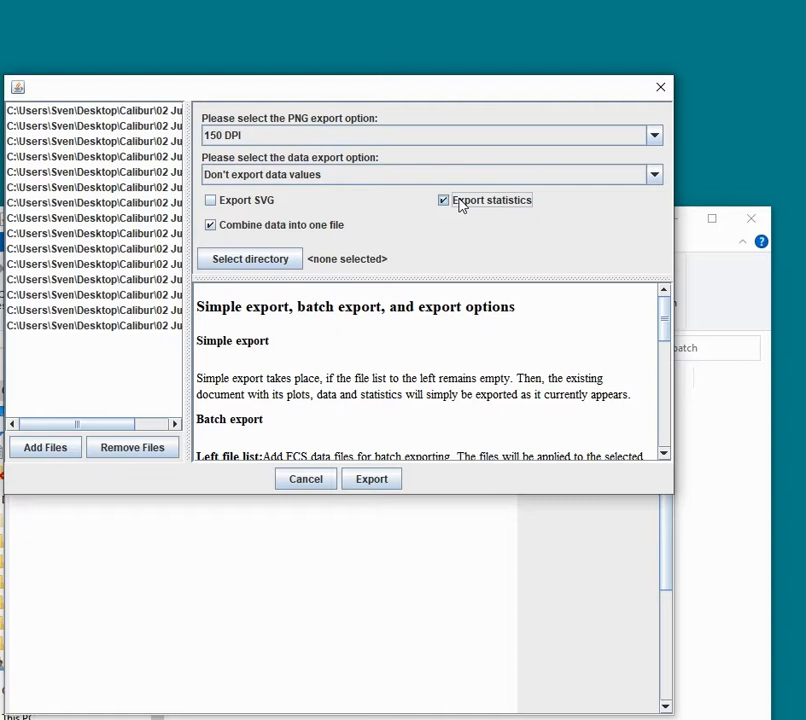
Choose the Desktop's batch folder as the export directory and run the batch export.
{"action": "left_click", "coordinate": [258, 263]}
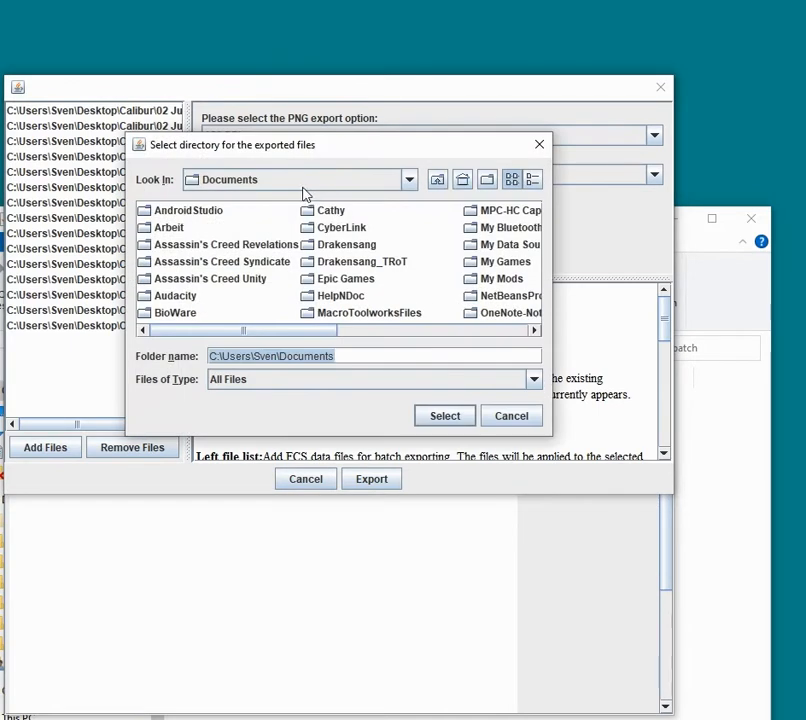
{"action": "left_click", "coordinate": [304, 186]}
{"action": "left_click_drag", "start_coordinate": [409, 261], "coordinate": [412, 202]}
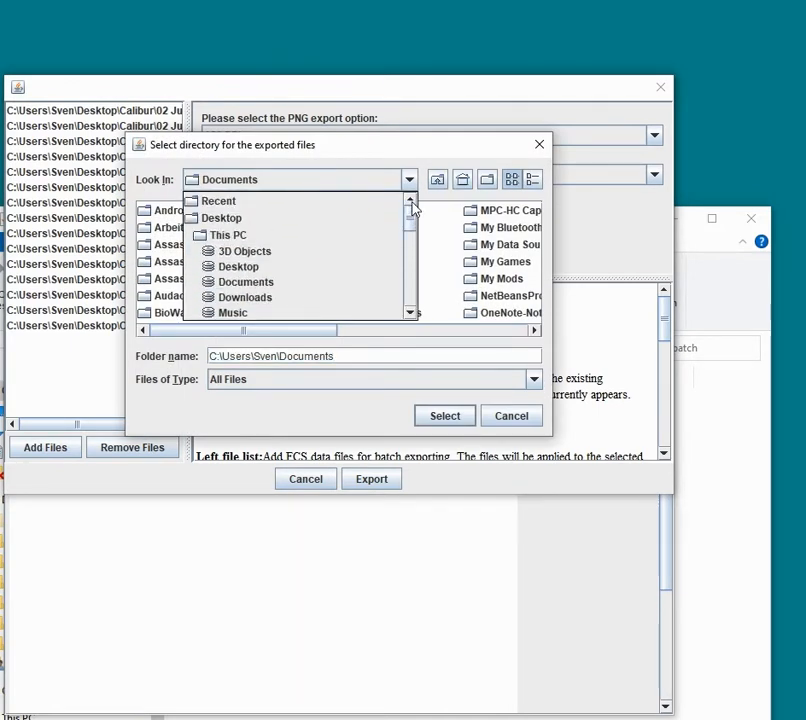
{"action": "left_click", "coordinate": [266, 218]}
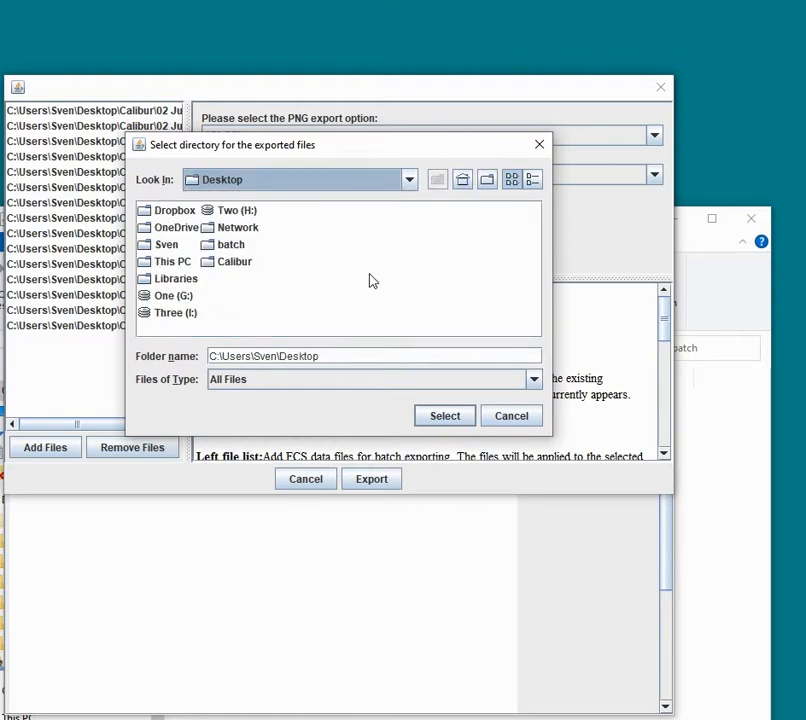
{"action": "double_click", "coordinate": [231, 246]}
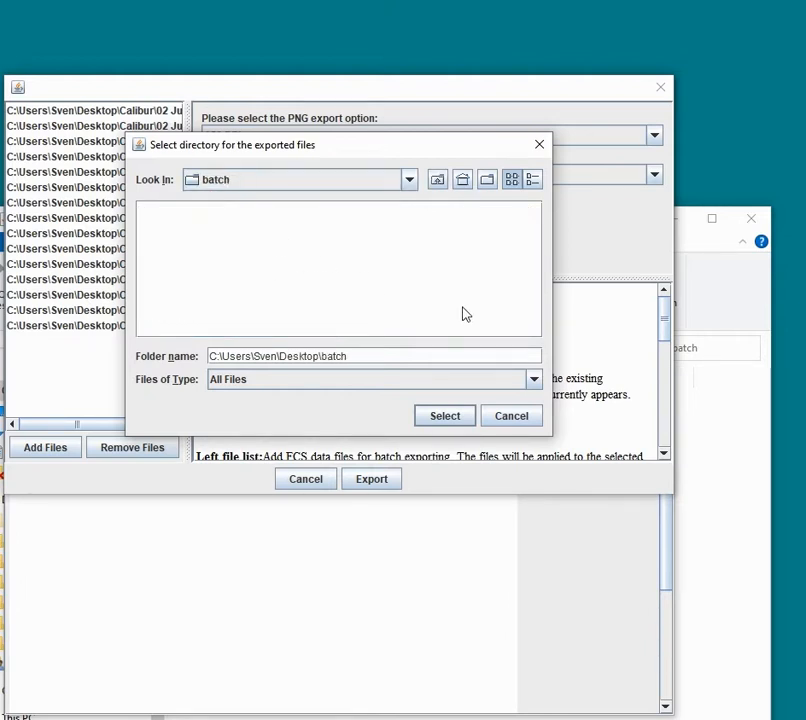
{"action": "left_click", "coordinate": [445, 418]}
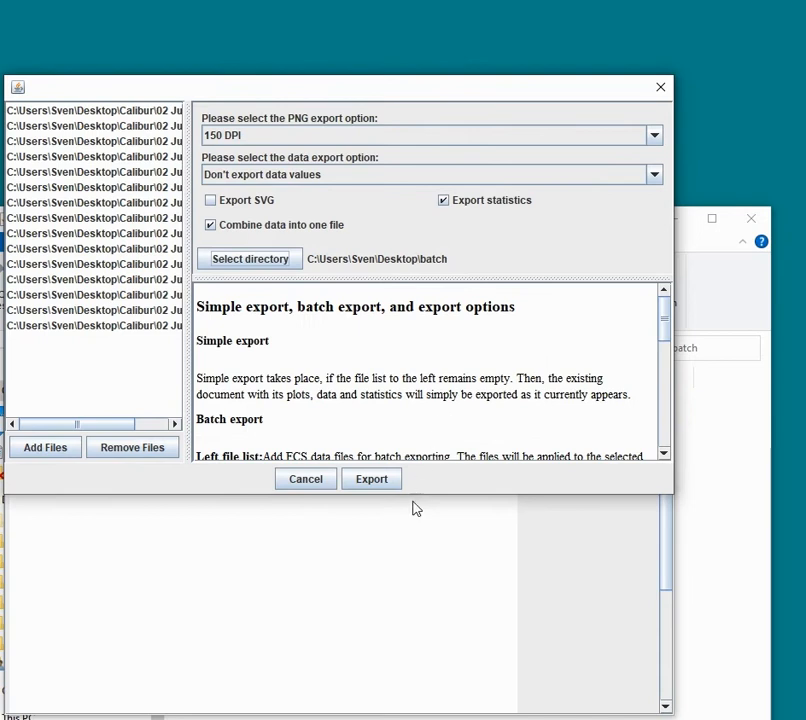
{"action": "left_click", "coordinate": [382, 484]}
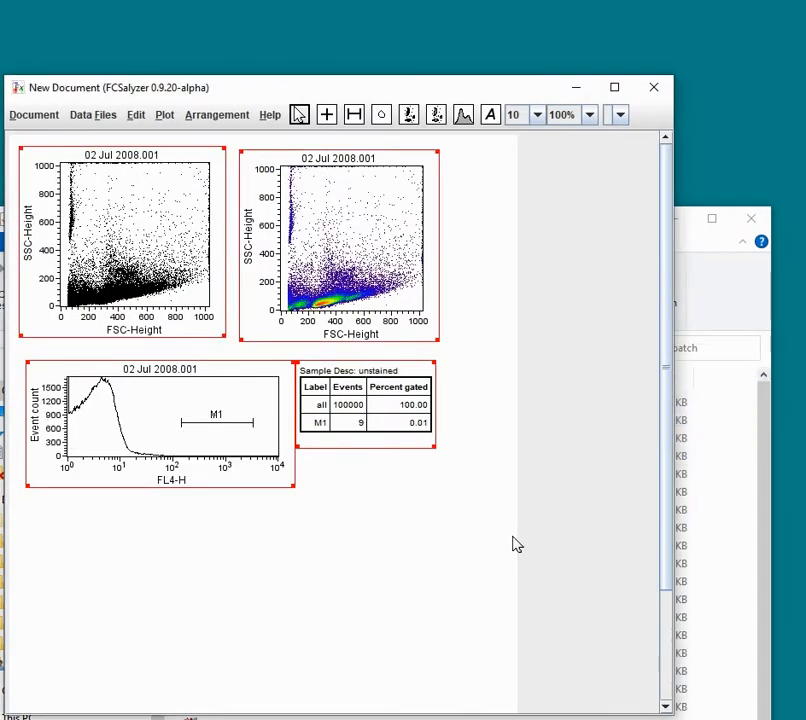
Open the exported image New Document_plot_0_02 Jul 2008.001.png in the batch folder, inspect the histogram and close it.
{"action": "left_click", "coordinate": [579, 93]}
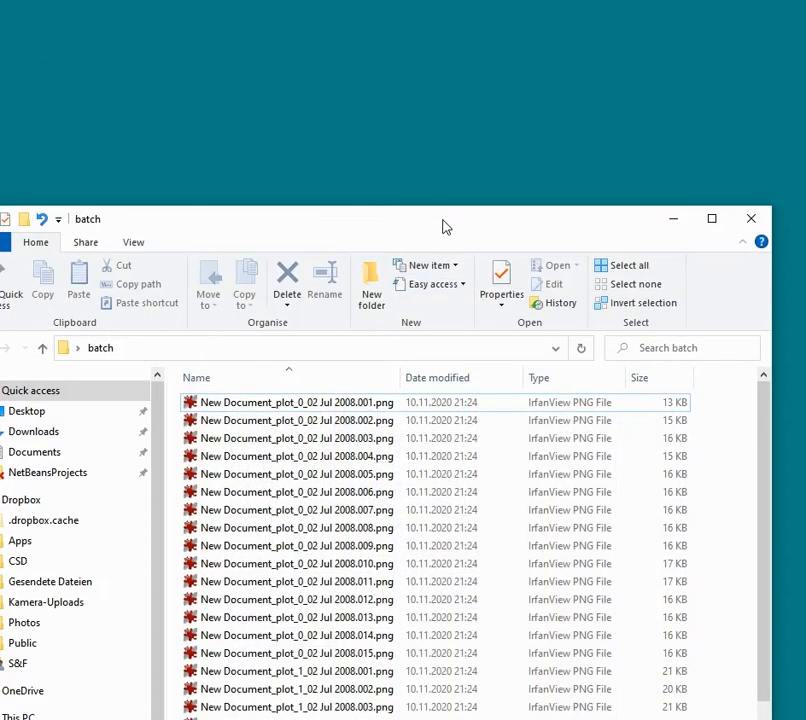
{"action": "double_click", "coordinate": [336, 405]}
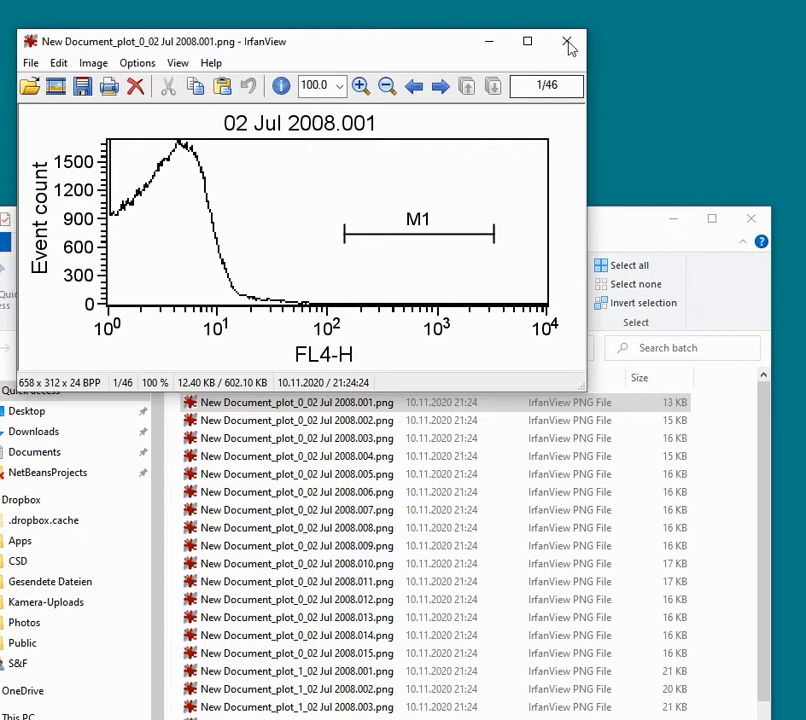
{"action": "left_click", "coordinate": [567, 43]}
Page through the exported plot images from New Document_plot_0_02 Jul 2008.002.png to New Document_plot_2_02 Jul 2008.015.png, then close the viewer.
{"action": "left_click", "coordinate": [360, 422]}
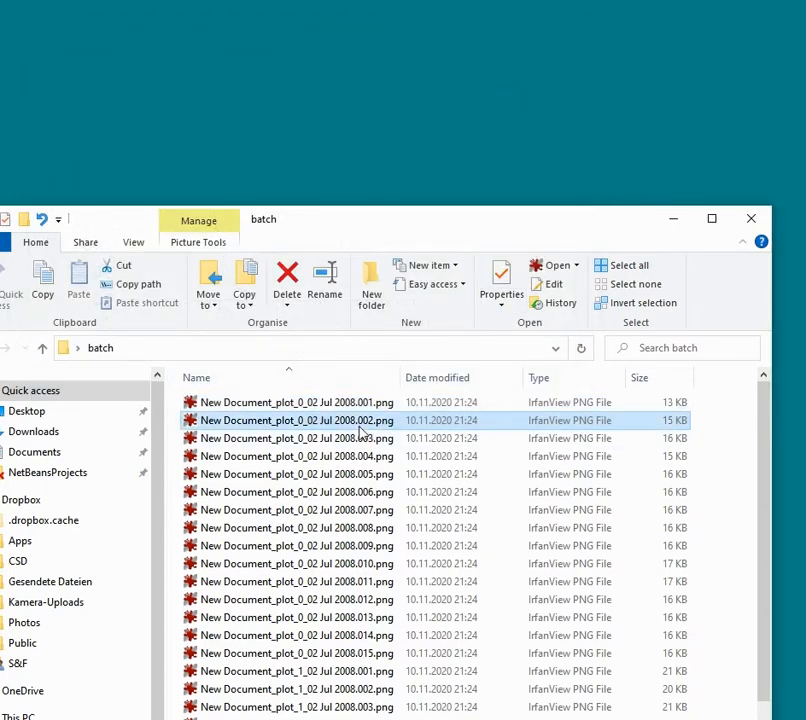
{"action": "double_click", "coordinate": [362, 425]}
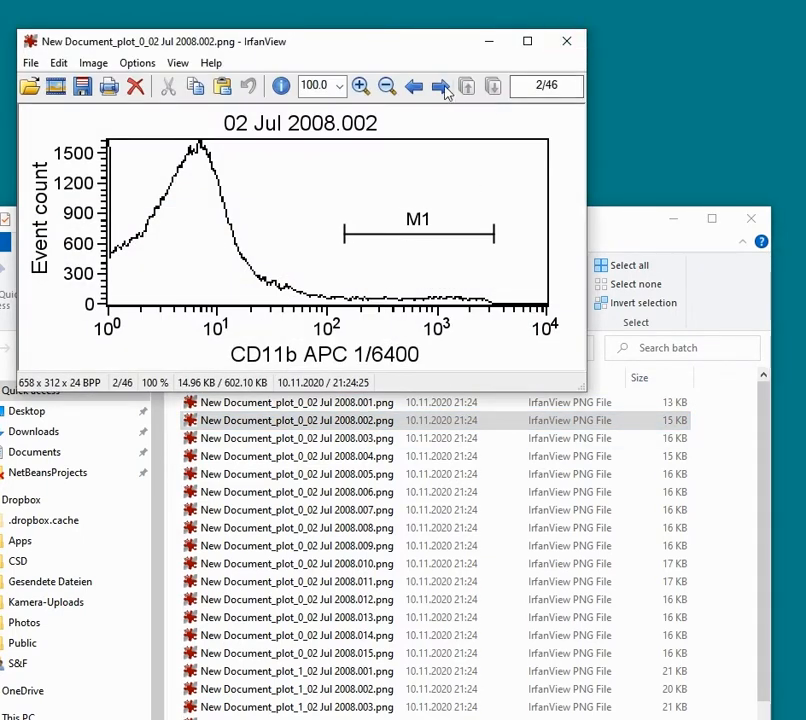
{"action": "left_click", "coordinate": [441, 87]}
{"action": "left_click", "coordinate": [441, 87]}
{"action": "left_click", "coordinate": [441, 87]}
{"action": "left_click", "coordinate": [441, 87]}
{"action": "left_click", "coordinate": [441, 87]}
{"action": "left_click", "coordinate": [441, 87]}
{"action": "left_click", "coordinate": [441, 87]}
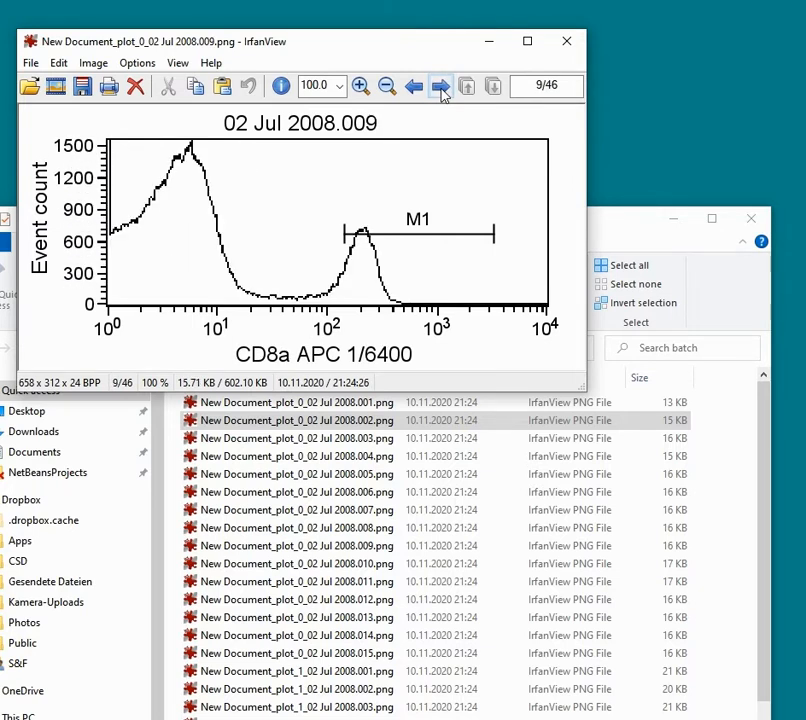
{"action": "left_click", "coordinate": [441, 87]}
{"action": "left_click", "coordinate": [441, 87]}
{"action": "left_click", "coordinate": [441, 87]}
{"action": "left_click", "coordinate": [441, 87]}
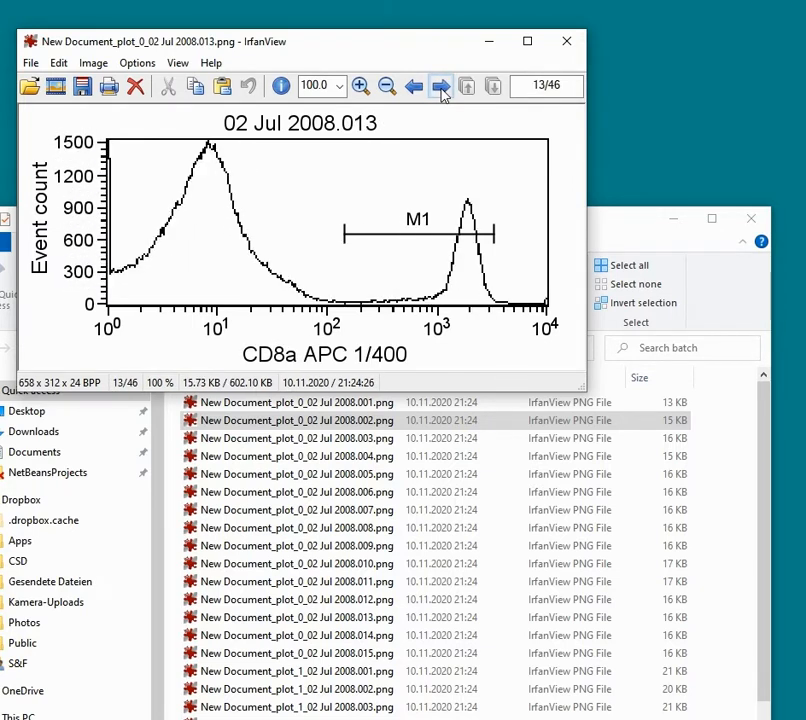
{"action": "left_click", "coordinate": [441, 87]}
{"action": "left_click", "coordinate": [441, 87]}
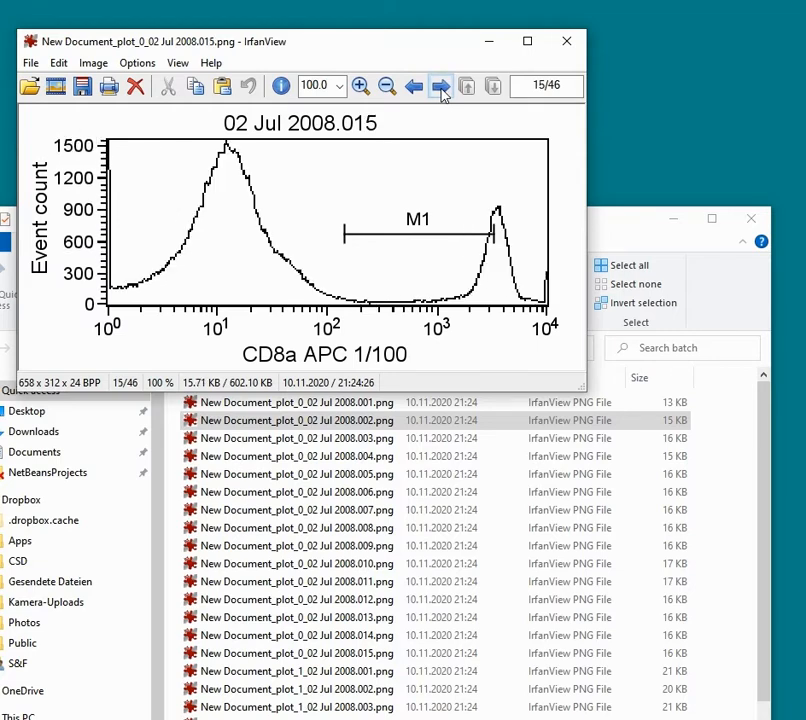
{"action": "left_click", "coordinate": [441, 87]}
{"action": "left_click", "coordinate": [441, 87]}
{"action": "left_click", "coordinate": [441, 87]}
{"action": "left_click", "coordinate": [441, 87]}
{"action": "left_click", "coordinate": [441, 87]}
{"action": "left_click", "coordinate": [441, 87]}
{"action": "left_click", "coordinate": [441, 87]}
{"action": "left_click", "coordinate": [441, 87]}
{"action": "left_click", "coordinate": [441, 87]}
{"action": "left_click", "coordinate": [441, 87]}
{"action": "left_click", "coordinate": [441, 87]}
{"action": "left_click", "coordinate": [441, 87]}
{"action": "left_click", "coordinate": [441, 87]}
{"action": "left_click", "coordinate": [441, 87]}
{"action": "left_click", "coordinate": [441, 87]}
{"action": "left_click", "coordinate": [441, 87]}
{"action": "left_click", "coordinate": [441, 87]}
{"action": "left_click", "coordinate": [441, 87]}
{"action": "left_click", "coordinate": [441, 87]}
{"action": "left_click", "coordinate": [441, 87]}
{"action": "left_click", "coordinate": [441, 87]}
{"action": "left_click", "coordinate": [441, 87]}
{"action": "left_click", "coordinate": [441, 87]}
{"action": "left_click", "coordinate": [441, 87]}
{"action": "left_click", "coordinate": [441, 87]}
{"action": "left_click", "coordinate": [441, 87]}
{"action": "left_click", "coordinate": [441, 87]}
{"action": "left_click", "coordinate": [441, 87]}
{"action": "left_click", "coordinate": [441, 87]}
{"action": "left_click", "coordinate": [441, 87]}
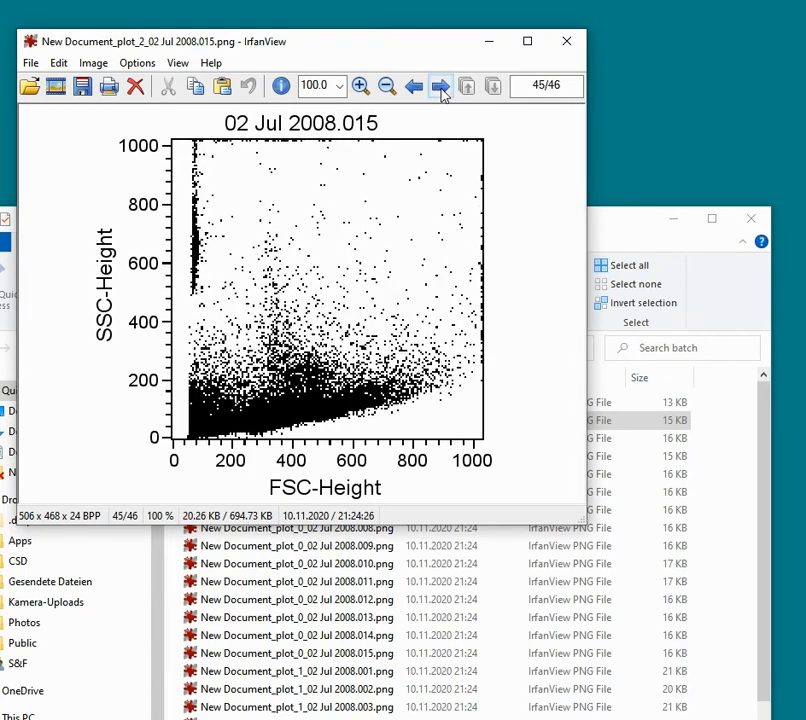
{"action": "left_click", "coordinate": [566, 41]}
Open New Document_statistics.txt from the batch folder, check the statistics through file 02 Jul 2008.015, and close it.
{"action": "left_click_drag", "start_coordinate": [761, 405], "coordinate": [770, 589]}
{"action": "left_click_drag", "start_coordinate": [495, 212], "coordinate": [510, 95]}
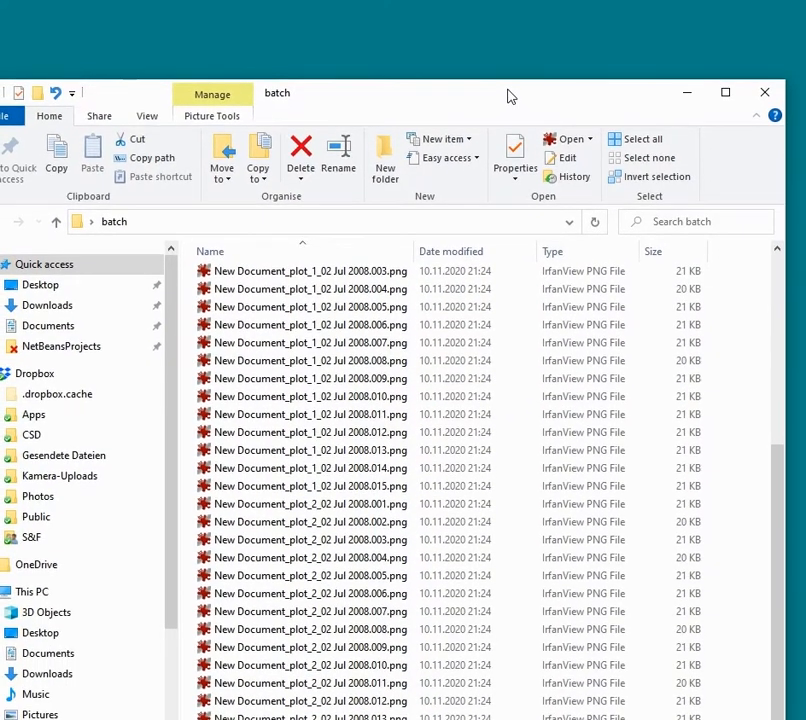
{"action": "double_click", "coordinate": [368, 683]}
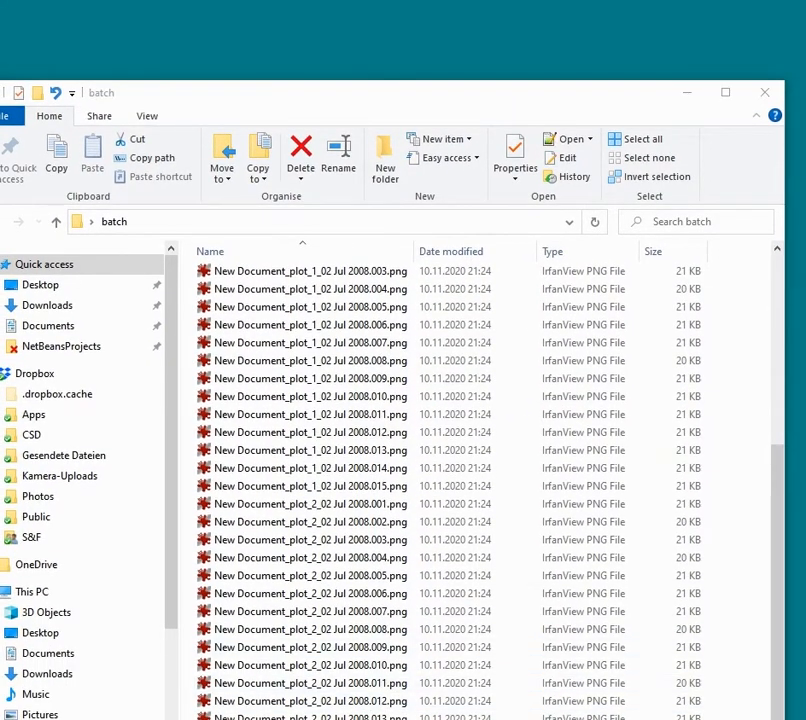
{"action": "left_click_drag", "start_coordinate": [743, 305], "coordinate": [540, 26]}
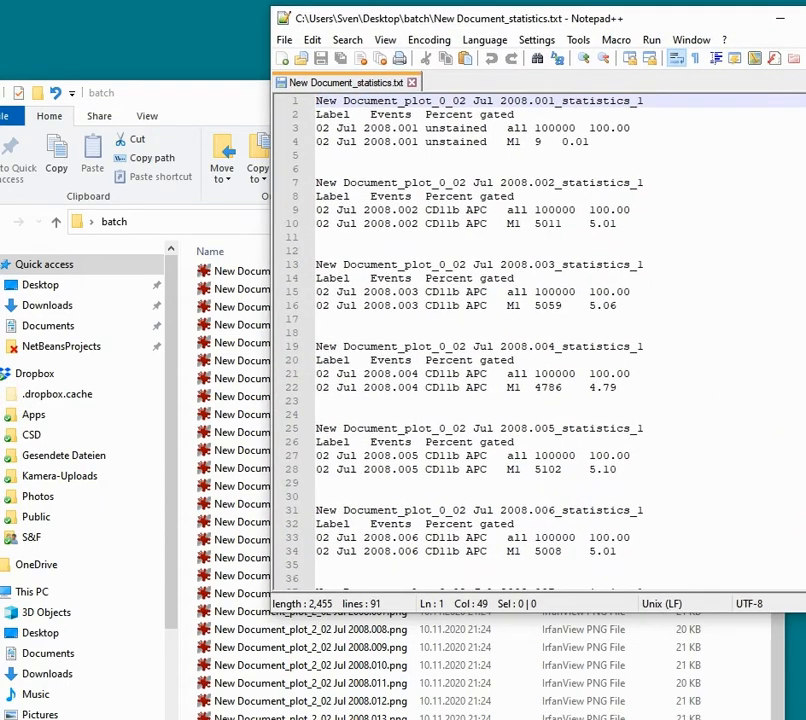
{"action": "scroll", "coordinate": [540, 340], "scroll_direction": "down", "scroll_amount": 18}
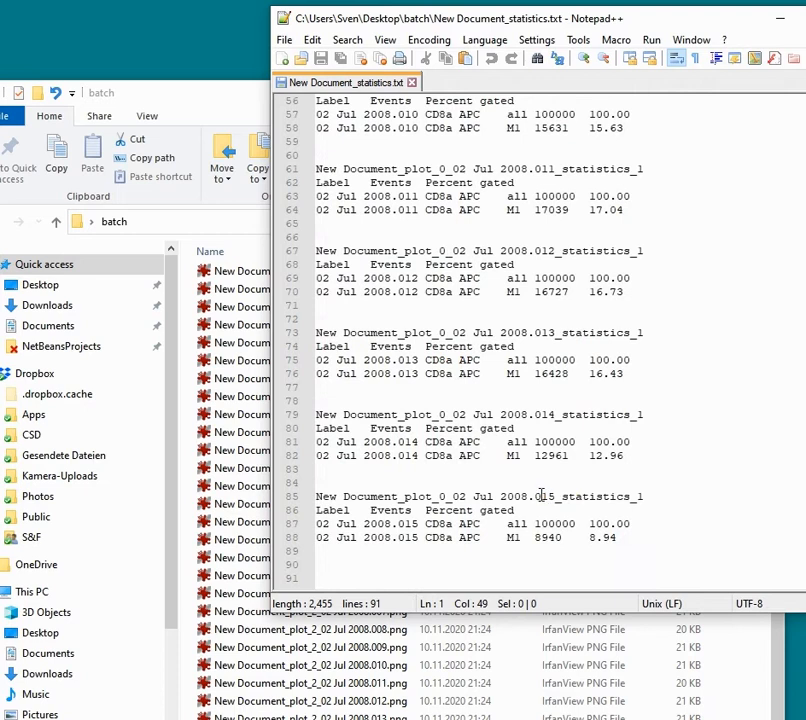
{"action": "left_click_drag", "start_coordinate": [535, 496], "coordinate": [556, 496]}
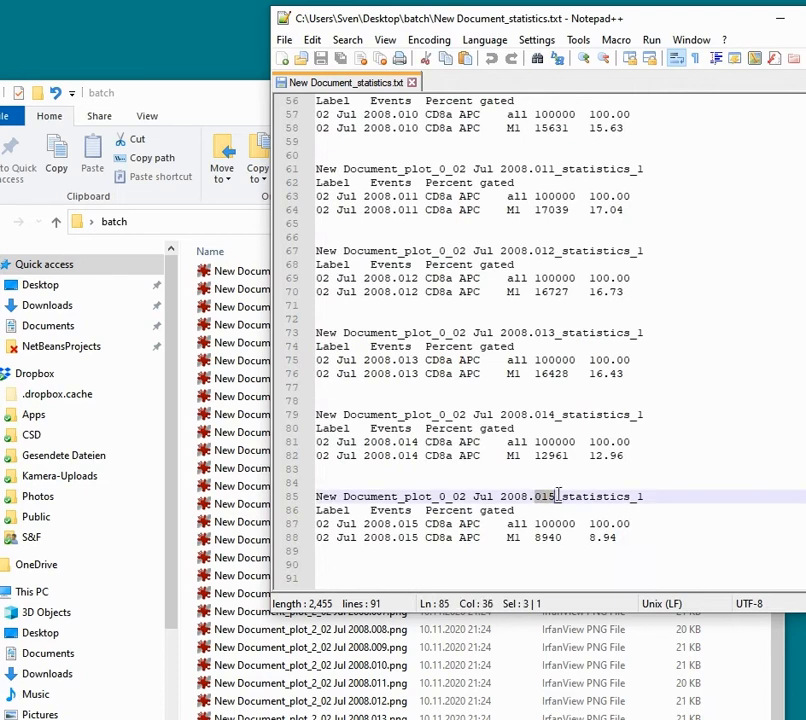
{"action": "left_click", "coordinate": [710, 503]}
{"action": "left_click", "coordinate": [805, 18]}
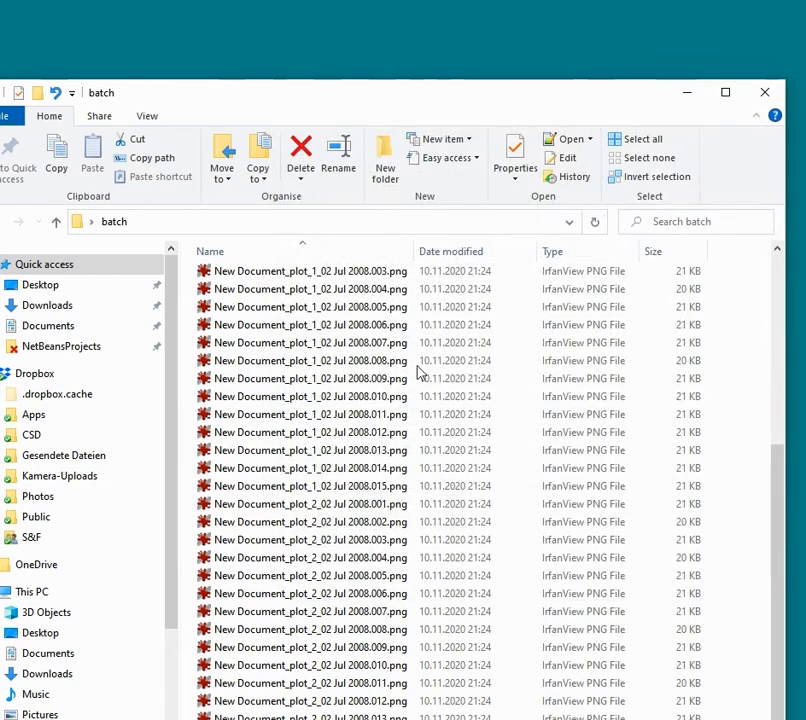
Delete all exported files from the batch folder and minimize the folder window.
{"action": "left_click", "coordinate": [408, 416]}
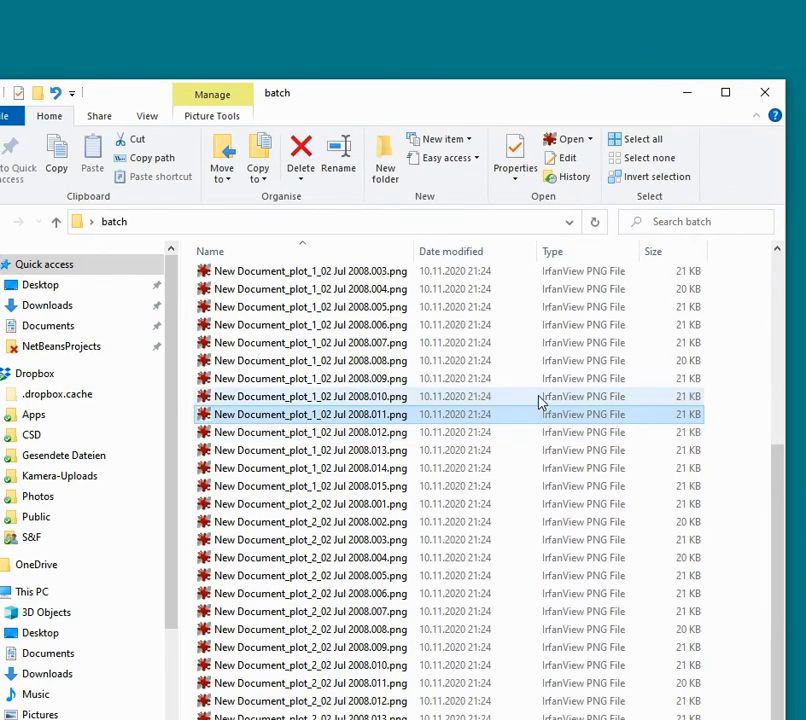
{"action": "key", "text": "ctrl+a"}
{"action": "key", "text": "Delete"}
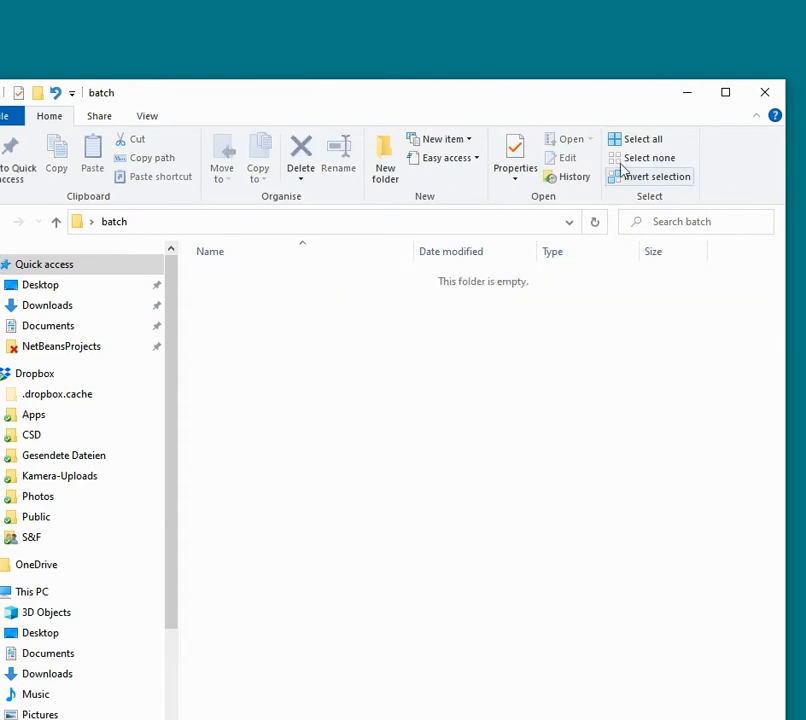
{"action": "left_click", "coordinate": [687, 97]}
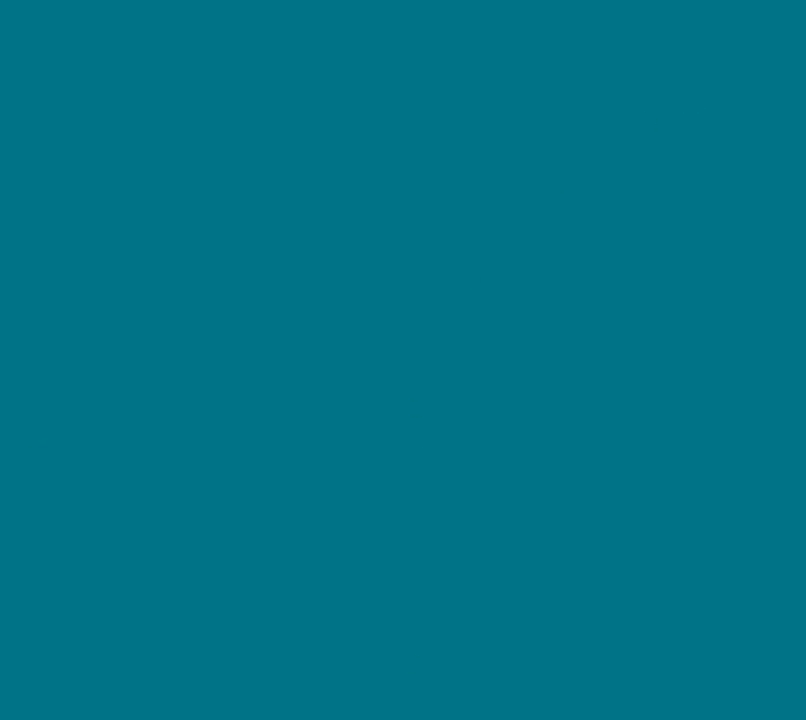
Switch back to FCSalyzer and add file 02 Jul 2008.001 as an overlay to the FL4-H histogram.
{"action": "key", "text": "alt+Tab"}
{"action": "left_click", "coordinate": [367, 516]}
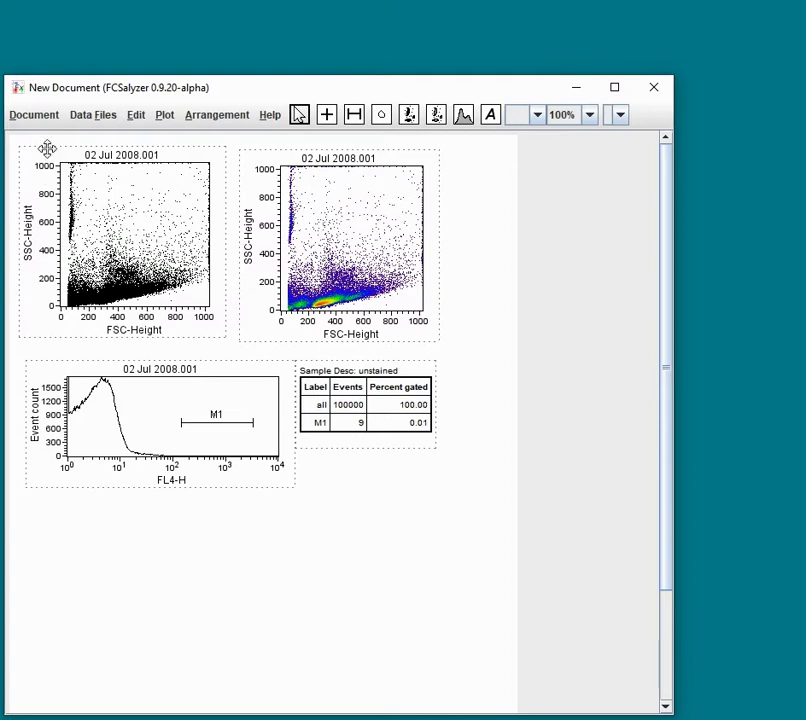
{"action": "left_click", "coordinate": [200, 375]}
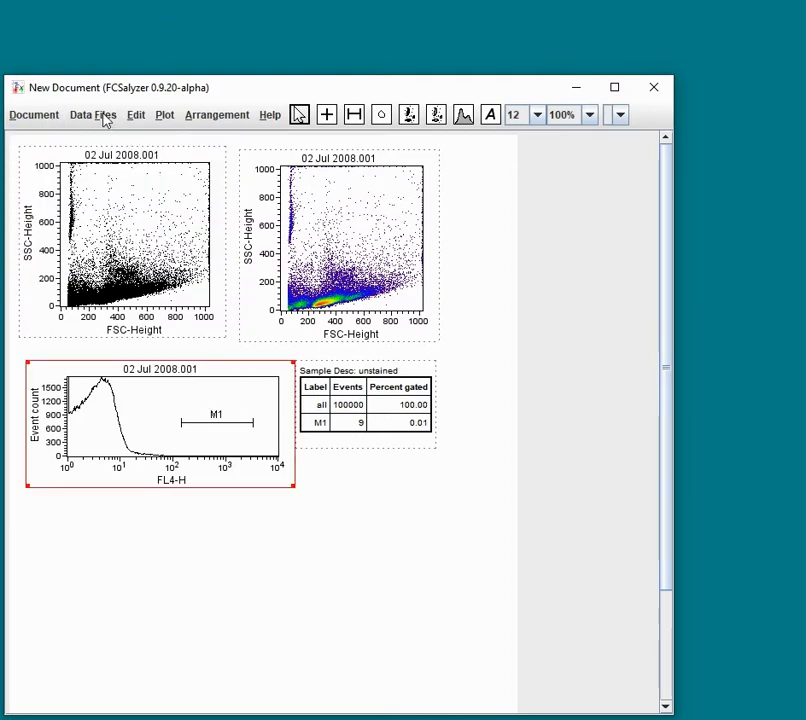
{"action": "left_click", "coordinate": [168, 116]}
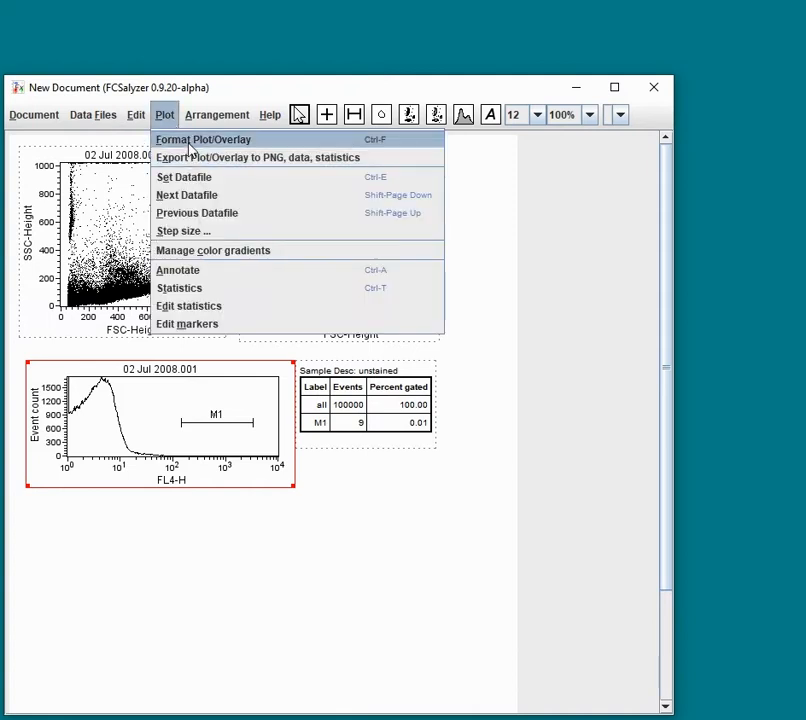
{"action": "left_click", "coordinate": [191, 137]}
{"action": "left_click", "coordinate": [290, 332]}
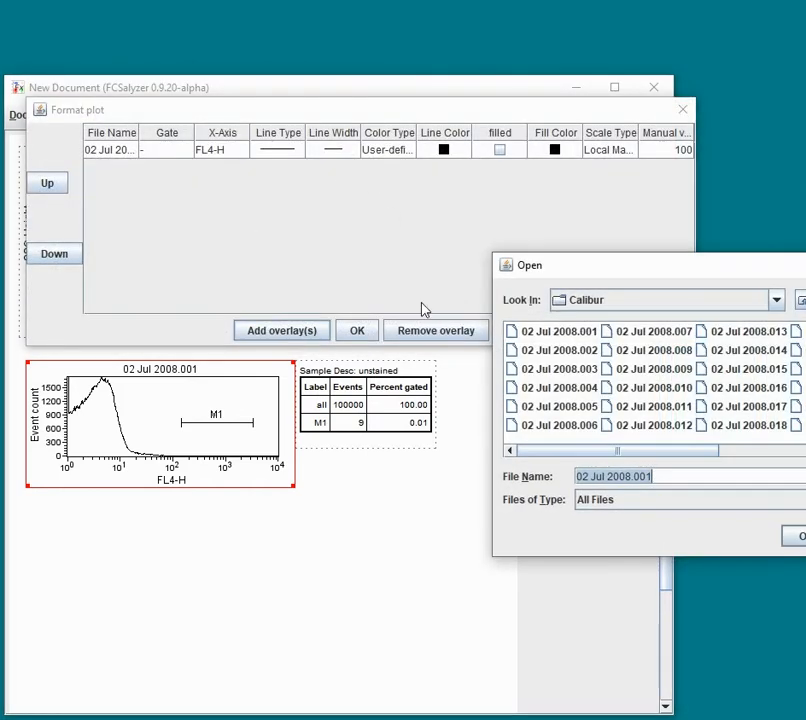
{"action": "left_click", "coordinate": [554, 337]}
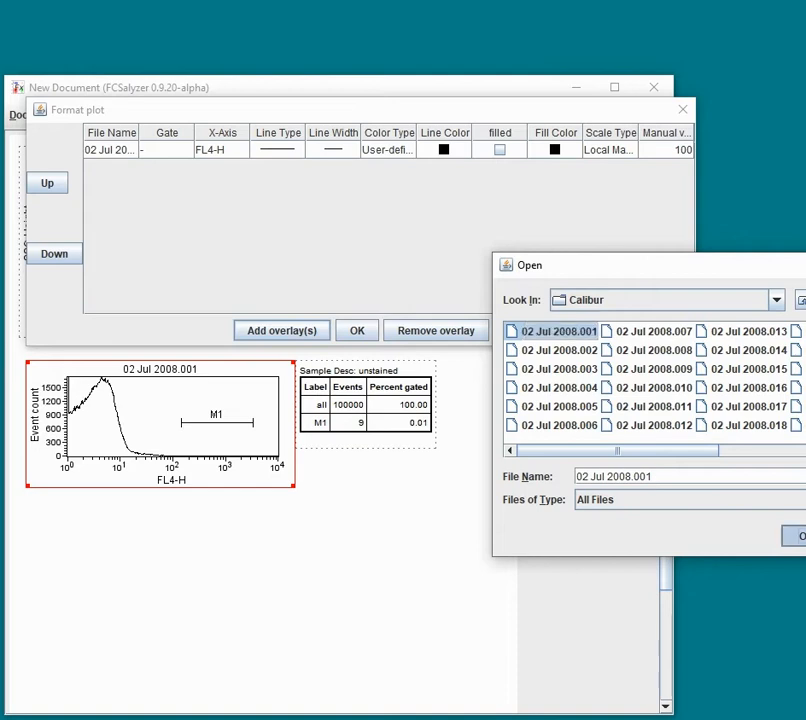
{"action": "left_click", "coordinate": [800, 536]}
Give the second 02 Jul 2008.001 overlay a dotted, pinkish-red line and apply the plot formatting.
{"action": "left_click_drag", "start_coordinate": [138, 129], "coordinate": [170, 131]}
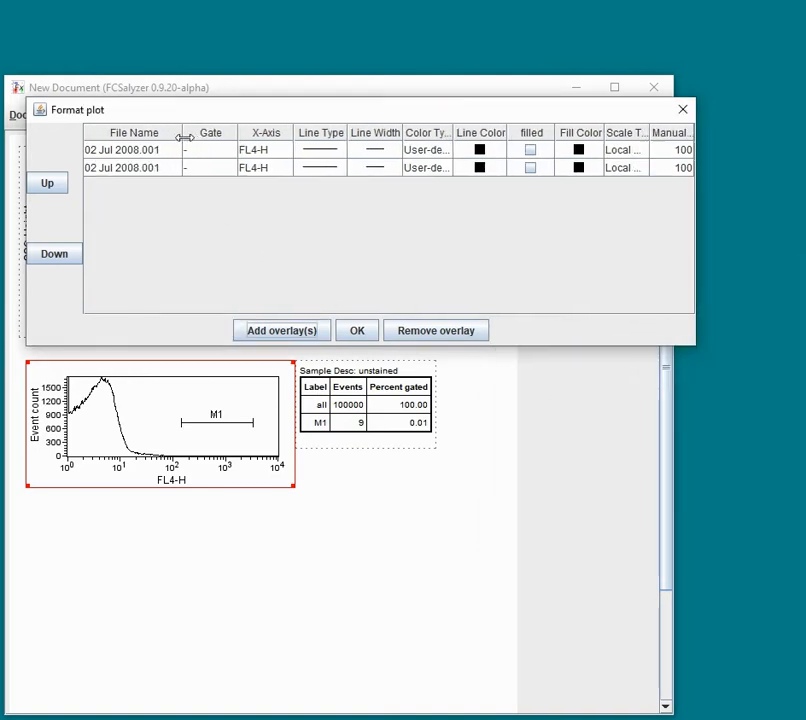
{"action": "left_click", "coordinate": [310, 170]}
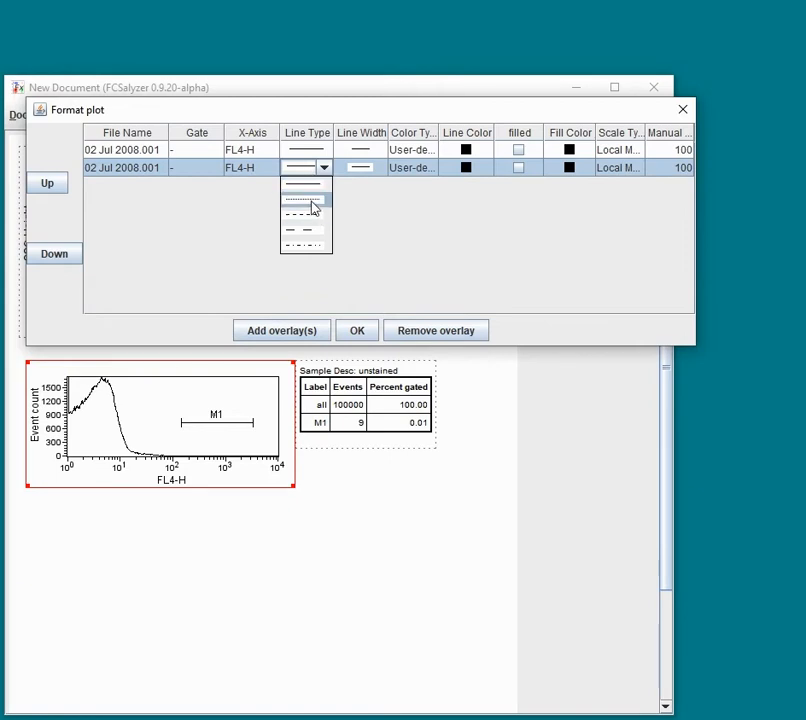
{"action": "left_click", "coordinate": [313, 201]}
{"action": "left_click", "coordinate": [463, 170]}
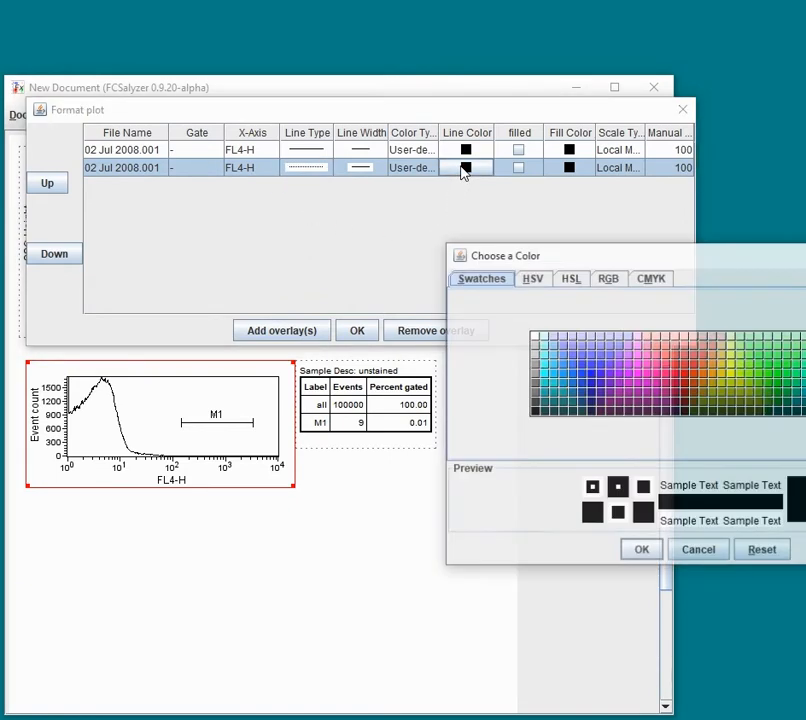
{"action": "left_click", "coordinate": [666, 365]}
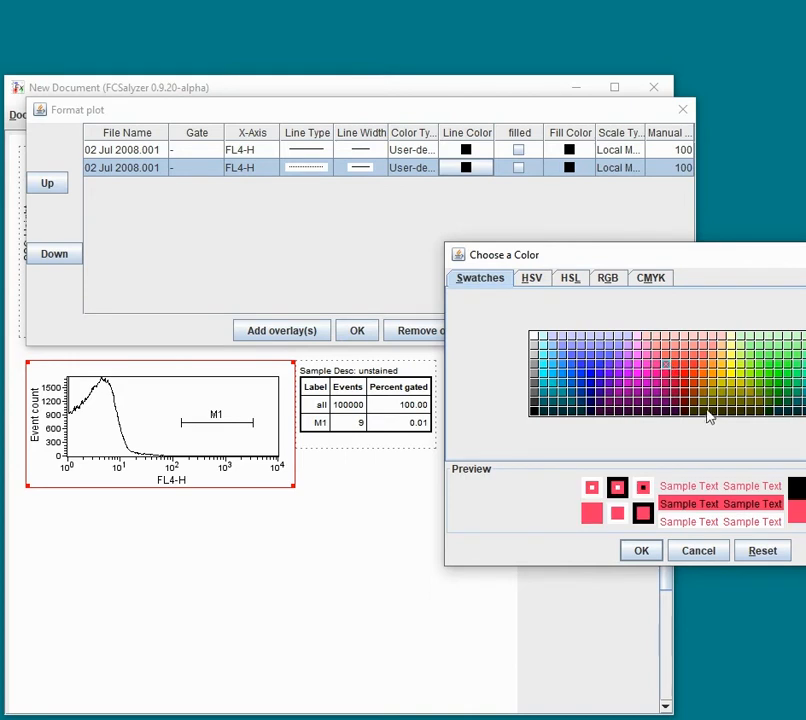
{"action": "left_click", "coordinate": [666, 374]}
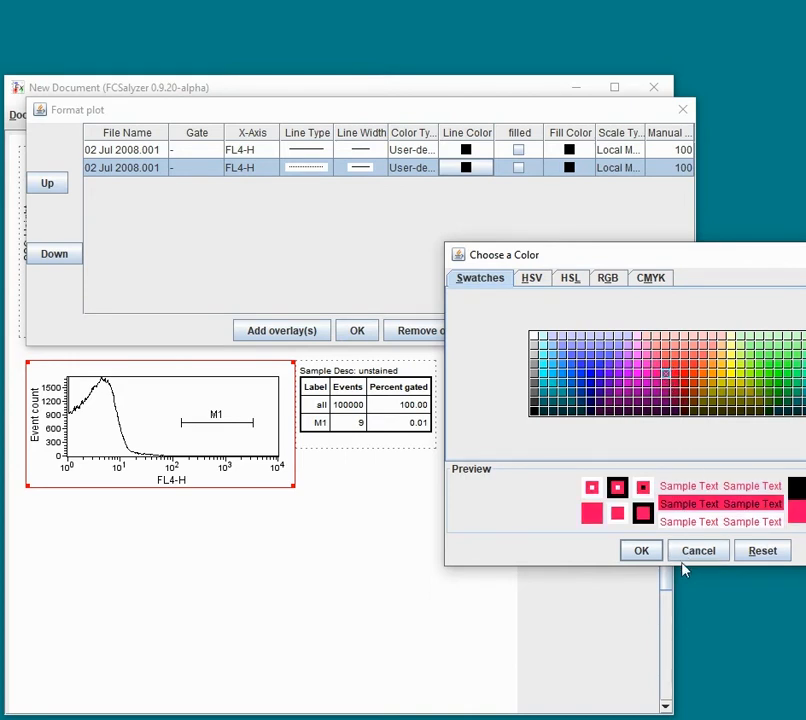
{"action": "left_click", "coordinate": [645, 551]}
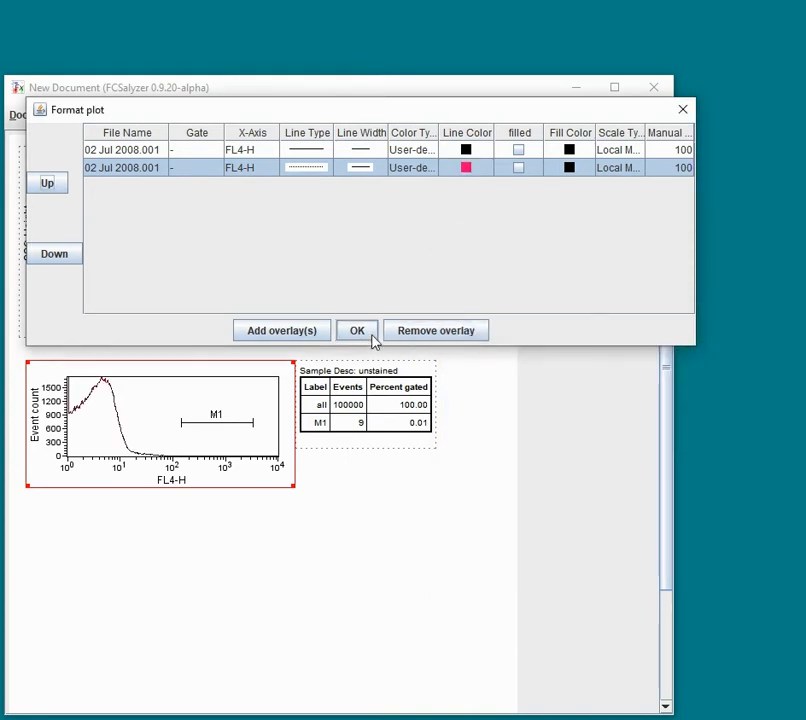
{"action": "left_click", "coordinate": [357, 330]}
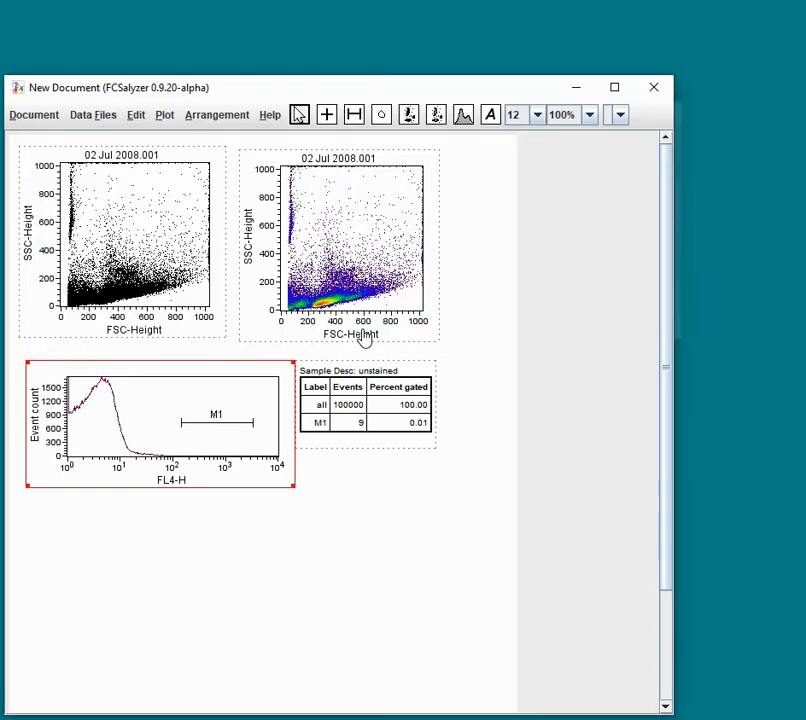
Start exporting the FL4-H histogram overlay and add files 02 Jul 2008.001 through 02 Jul 2008.015 from the Calibur folder for batch processing.
{"action": "left_click", "coordinate": [165, 115]}
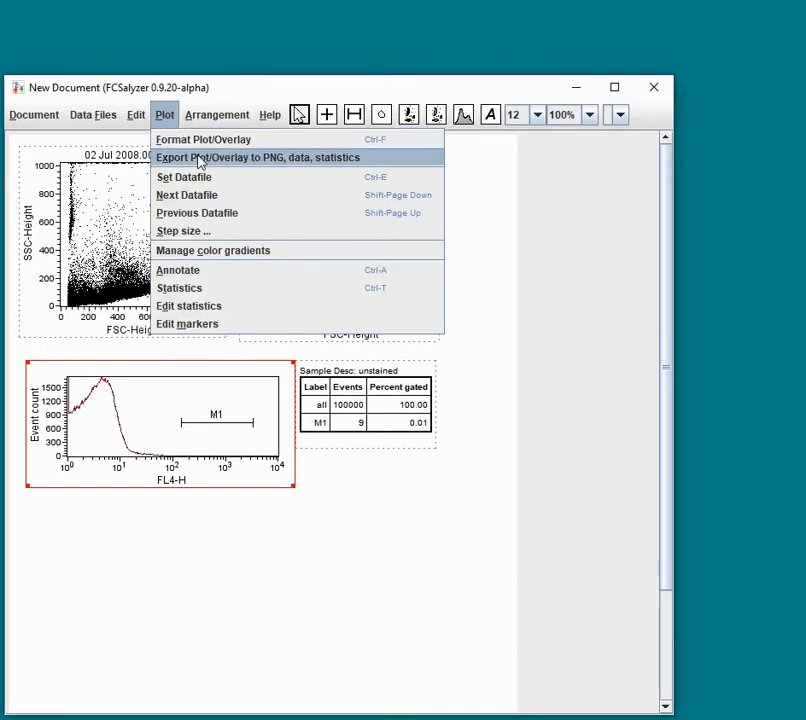
{"action": "left_click", "coordinate": [175, 157]}
{"action": "left_click", "coordinate": [90, 492]}
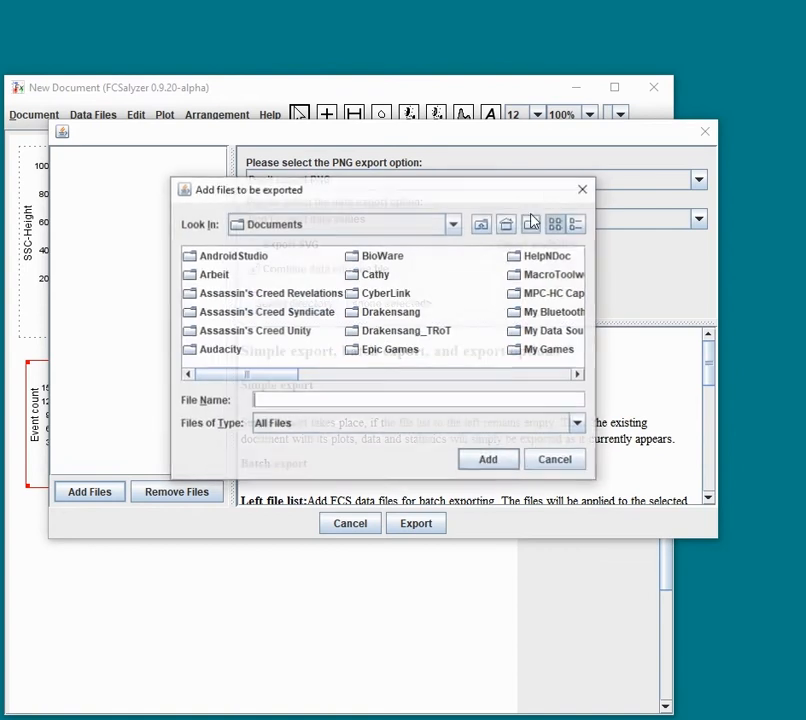
{"action": "left_click", "coordinate": [310, 231]}
{"action": "scroll", "coordinate": [458, 292], "scroll_direction": "up", "scroll_amount": 5}
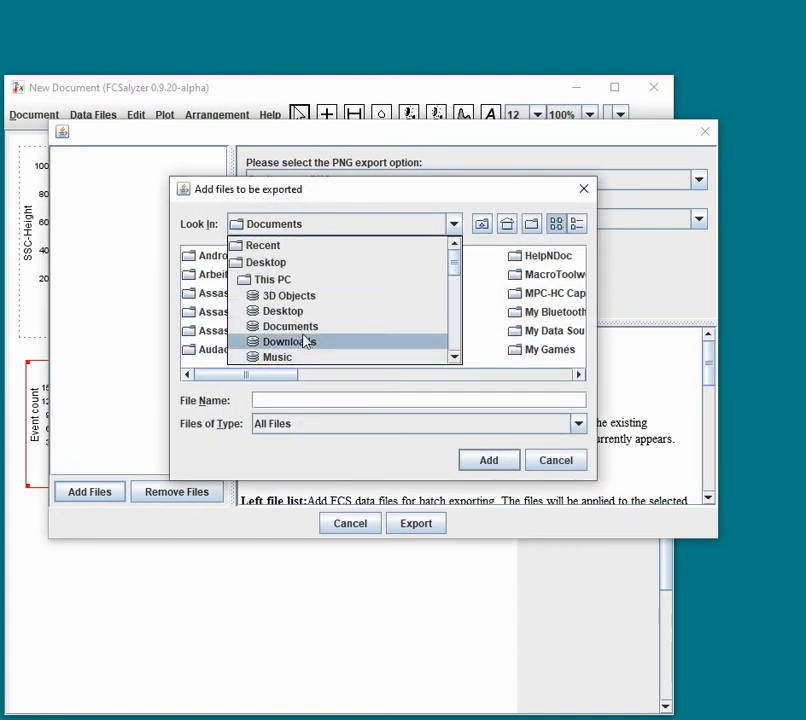
{"action": "left_click", "coordinate": [310, 317]}
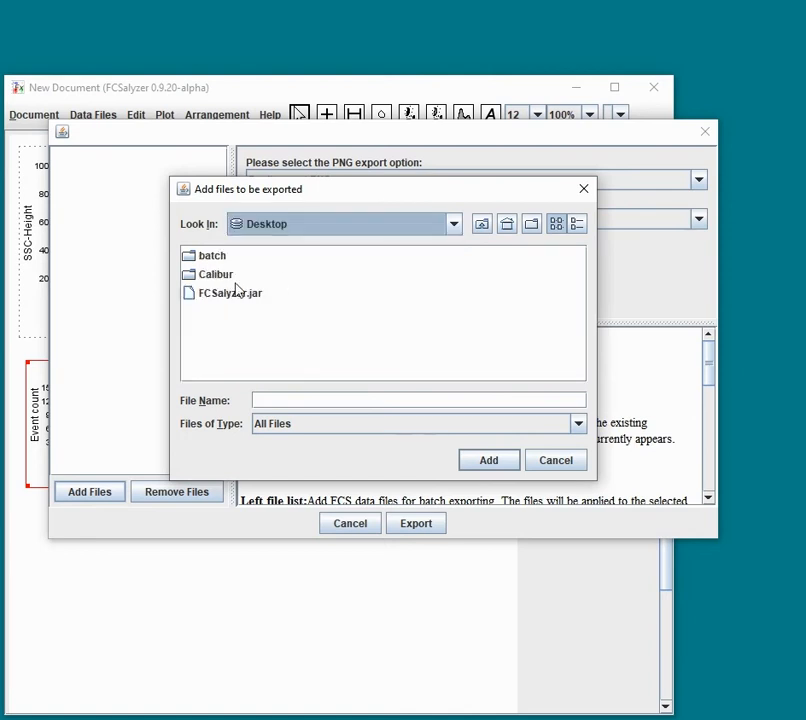
{"action": "double_click", "coordinate": [225, 279]}
{"action": "left_click", "coordinate": [256, 258]}
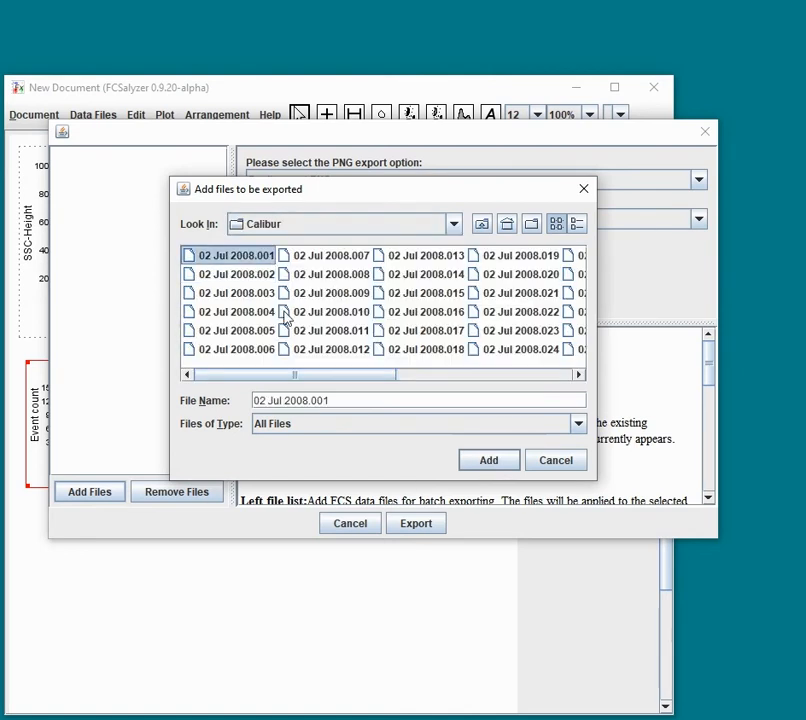
{"action": "left_click", "coordinate": [403, 296], "text": "shift"}
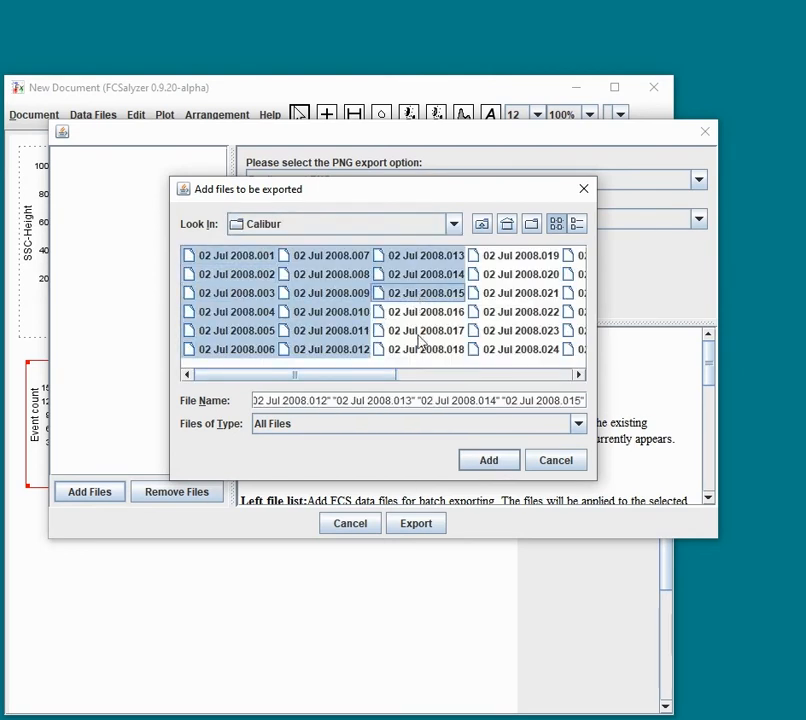
{"action": "left_click", "coordinate": [489, 460]}
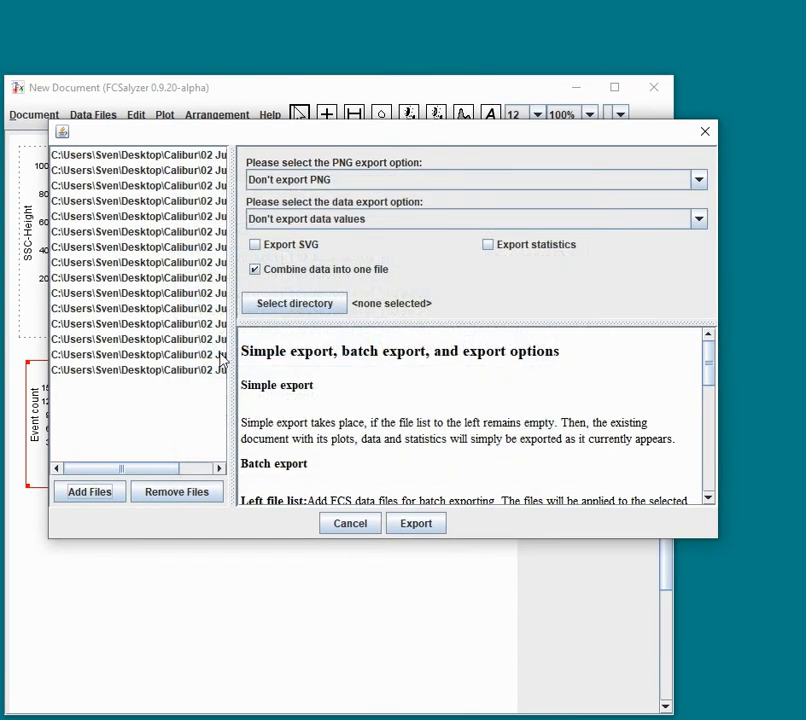
Set the PNG export to 150 DPI, choose the batch folder on the Desktop as destination, and run the export.
{"action": "left_click", "coordinate": [316, 182]}
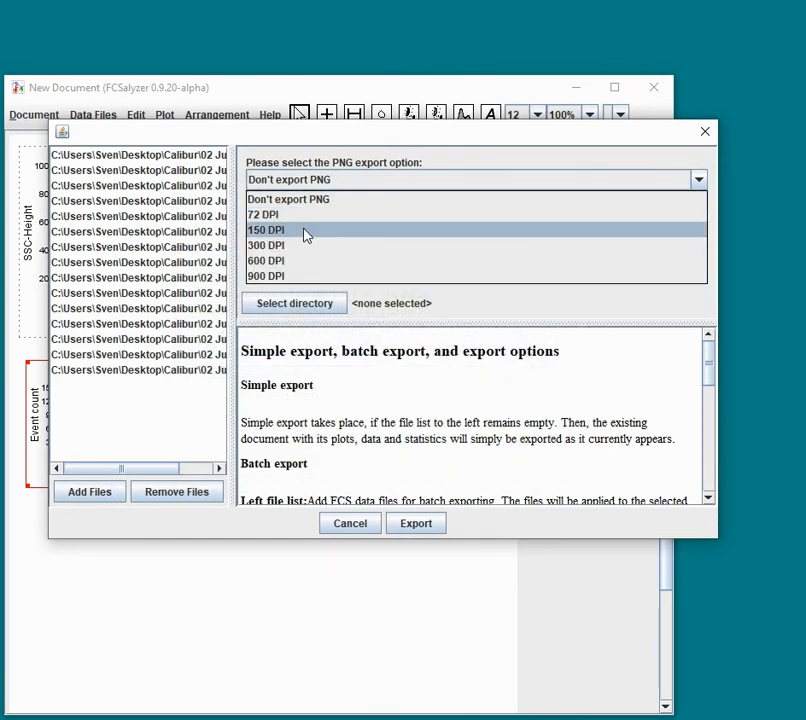
{"action": "left_click", "coordinate": [306, 235]}
{"action": "left_click", "coordinate": [325, 303]}
{"action": "left_click", "coordinate": [342, 226]}
{"action": "left_click_drag", "start_coordinate": [451, 293], "coordinate": [455, 266]}
{"action": "left_click", "coordinate": [310, 300]}
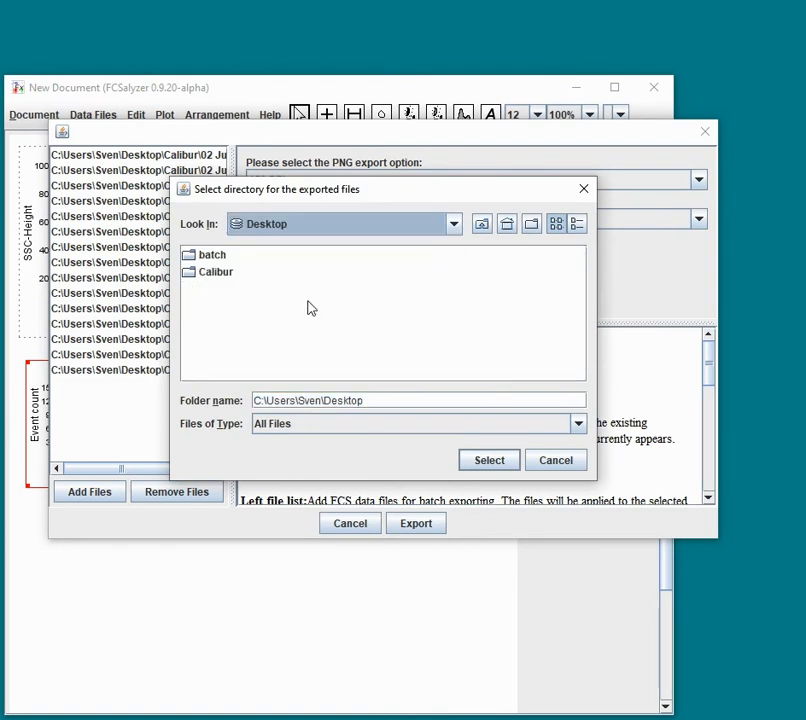
{"action": "double_click", "coordinate": [210, 256]}
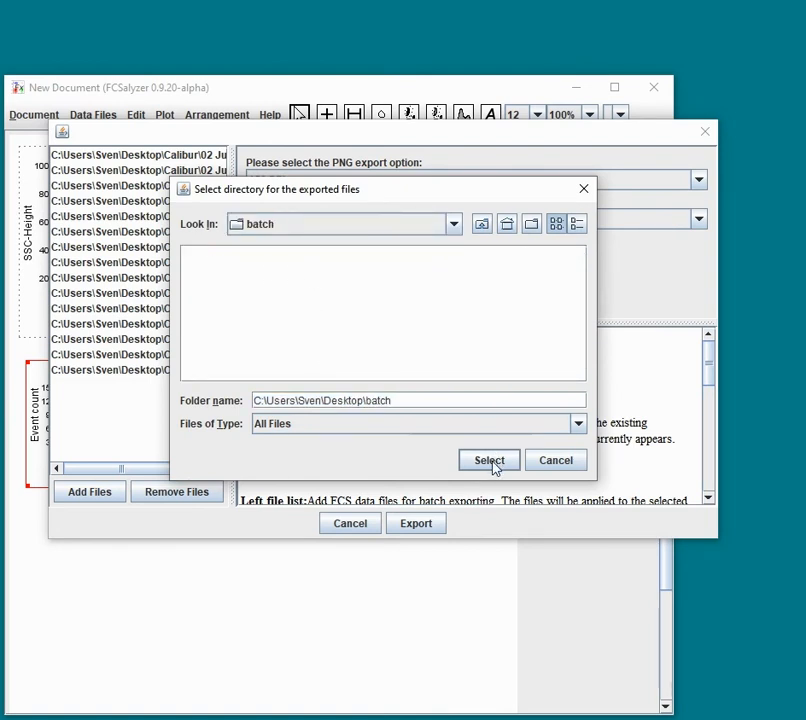
{"action": "left_click", "coordinate": [492, 462]}
{"action": "left_click", "coordinate": [430, 526]}
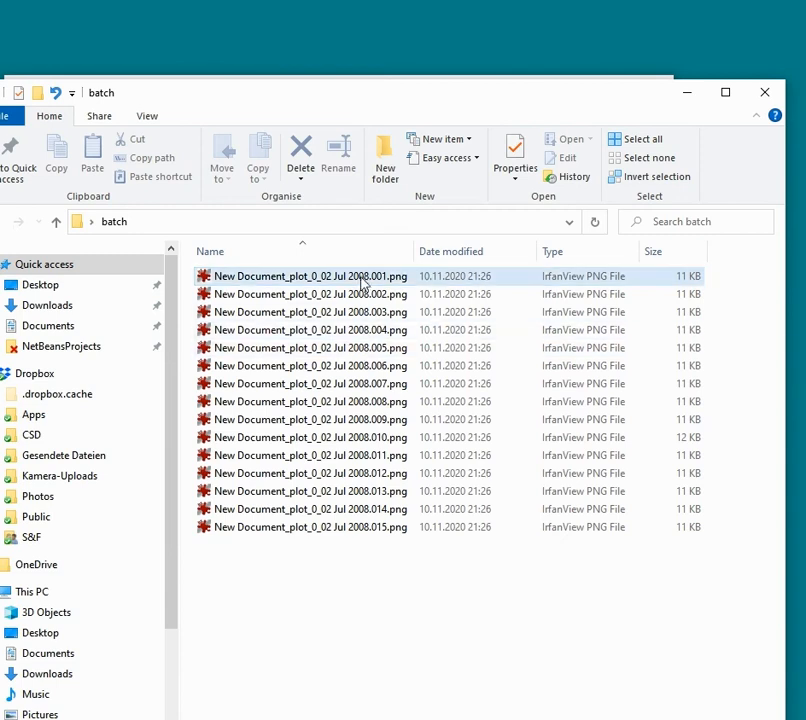
Open New Document_plot_0_02 Jul 2008.001.png from the batch folder, check the overlay in all fifteen exported images, and close the viewer.
{"action": "left_click", "coordinate": [365, 279]}
{"action": "double_click", "coordinate": [365, 279]}
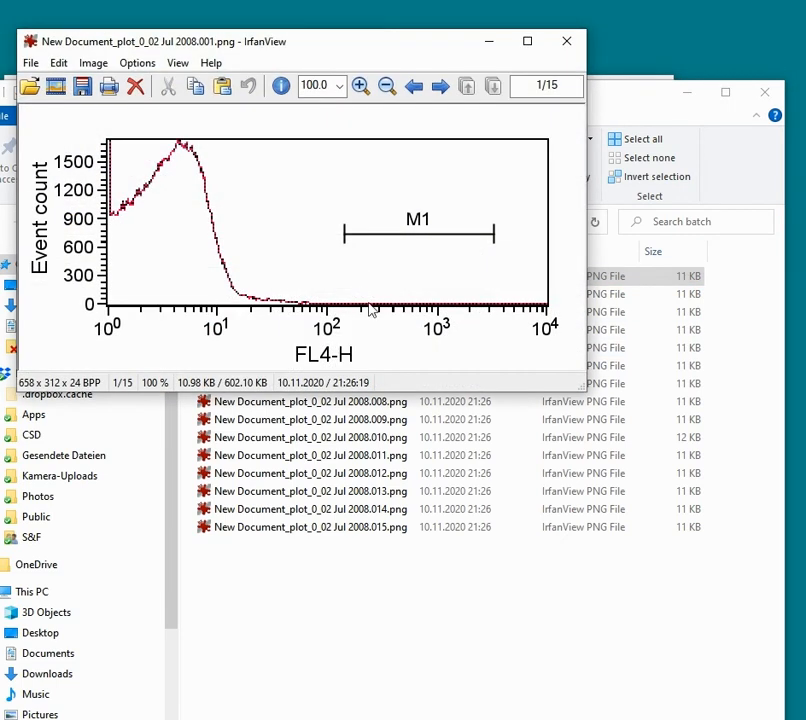
{"action": "left_click", "coordinate": [441, 88]}
{"action": "left_click", "coordinate": [441, 88]}
{"action": "left_click", "coordinate": [441, 88]}
{"action": "left_click", "coordinate": [441, 88]}
{"action": "left_click", "coordinate": [441, 88]}
{"action": "left_click", "coordinate": [441, 88]}
{"action": "left_click", "coordinate": [441, 88]}
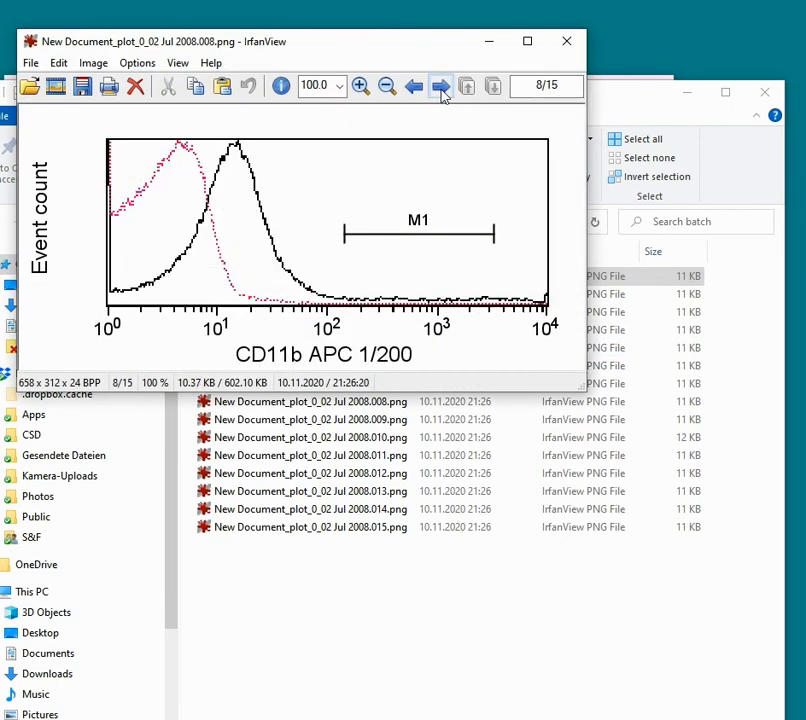
{"action": "left_click", "coordinate": [441, 88]}
{"action": "left_click", "coordinate": [441, 88]}
{"action": "left_click", "coordinate": [441, 88]}
{"action": "left_click", "coordinate": [441, 88]}
{"action": "left_click", "coordinate": [441, 88]}
{"action": "left_click", "coordinate": [441, 88]}
{"action": "left_click", "coordinate": [441, 88]}
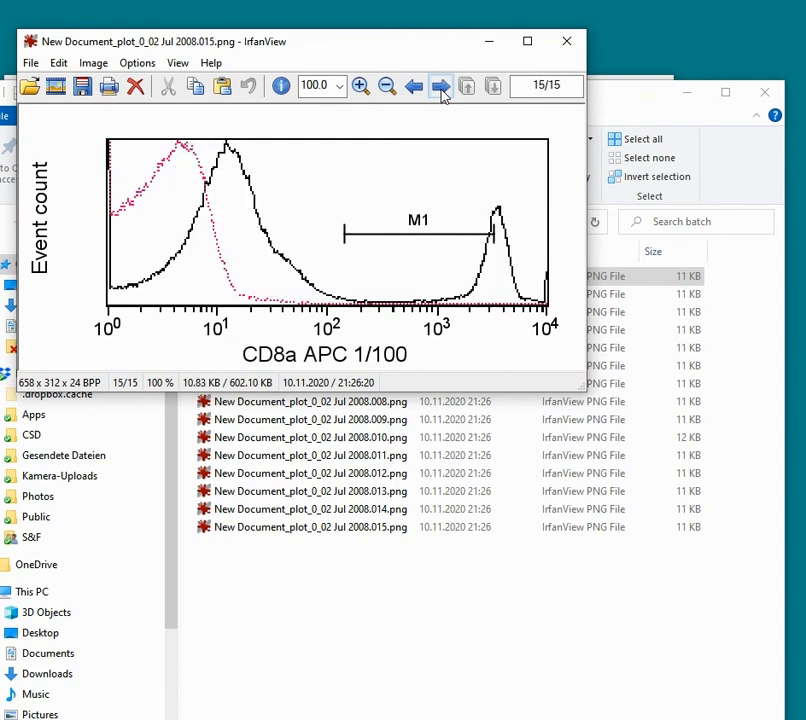
{"action": "left_click", "coordinate": [441, 88]}
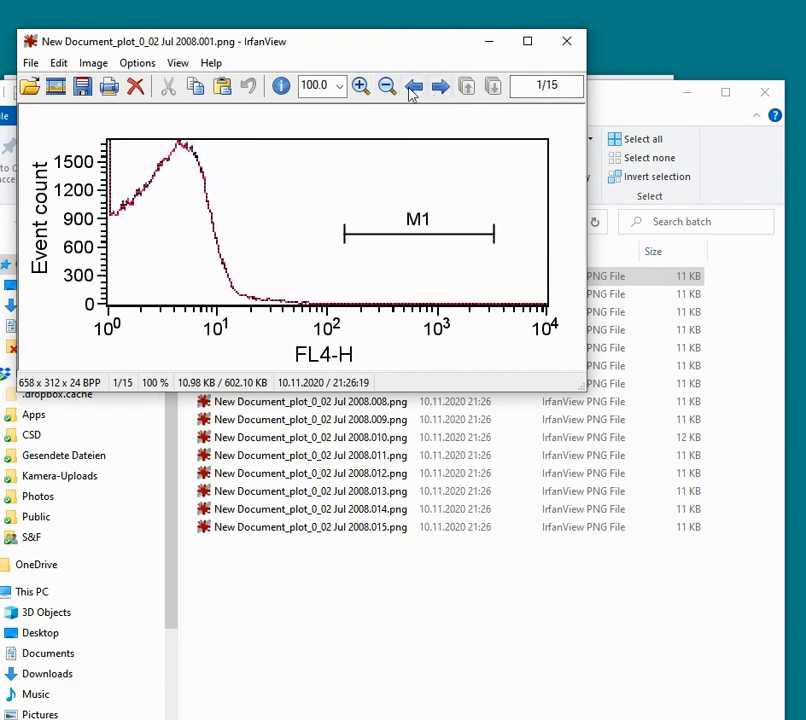
{"action": "left_click", "coordinate": [570, 41]}
Delete all exported PNG files from the batch folder and minimize the folder window.
{"action": "left_click_drag", "start_coordinate": [389, 572], "coordinate": [320, 287]}
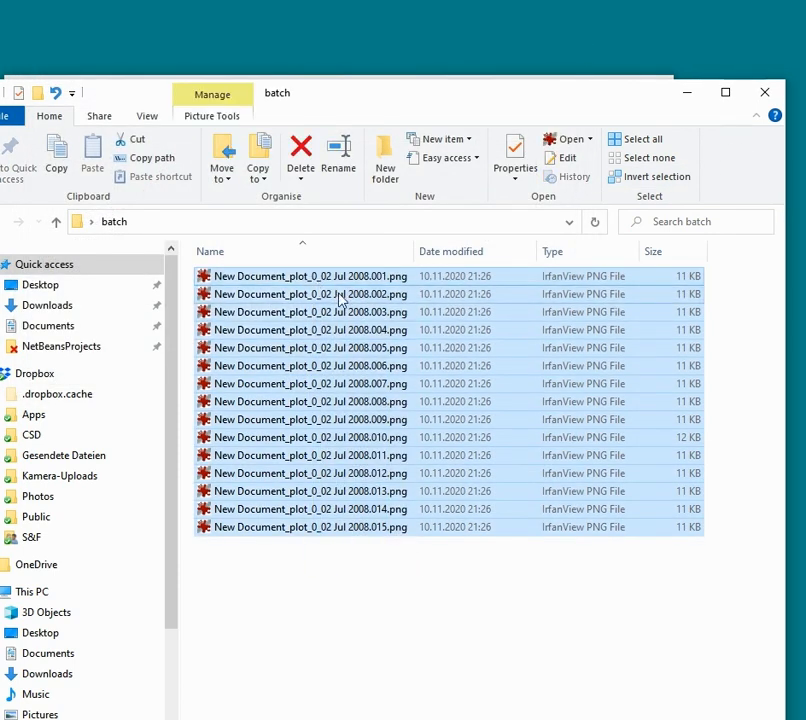
{"action": "key", "text": "Delete"}
{"action": "left_click", "coordinate": [686, 92]}
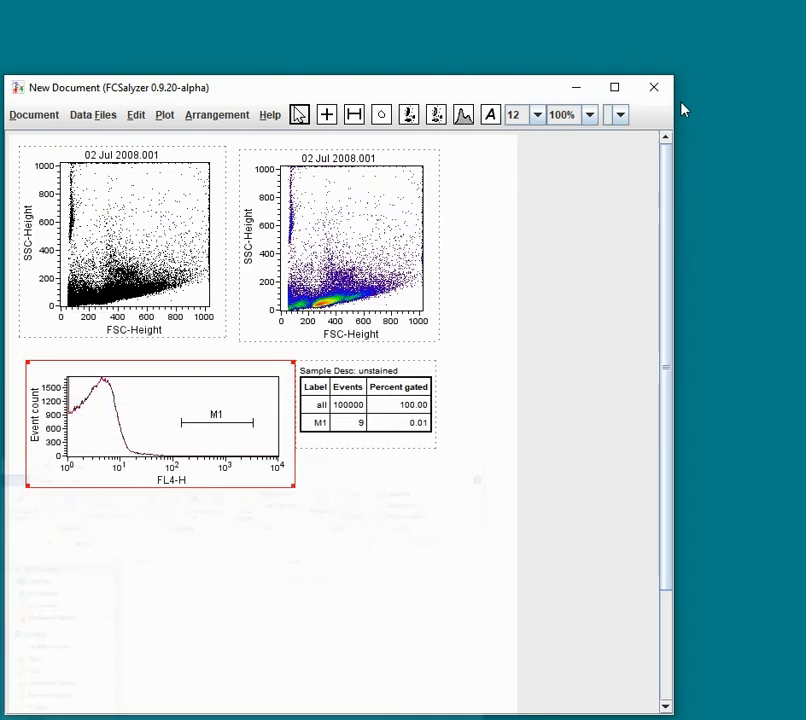
Open the plot and overlay formatting for the selected FL4-H histogram.
{"action": "left_click", "coordinate": [160, 117]}
{"action": "left_click", "coordinate": [186, 141]}
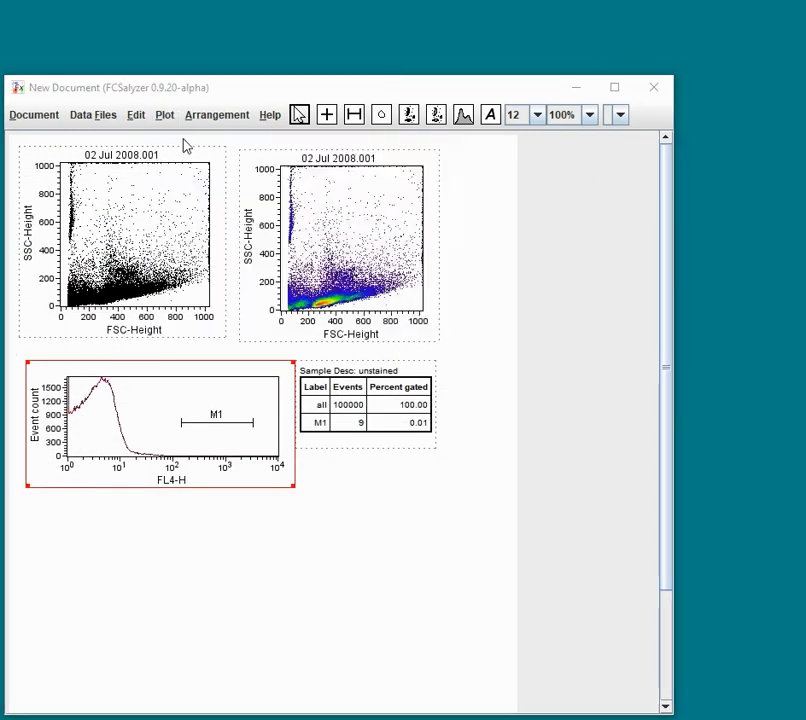